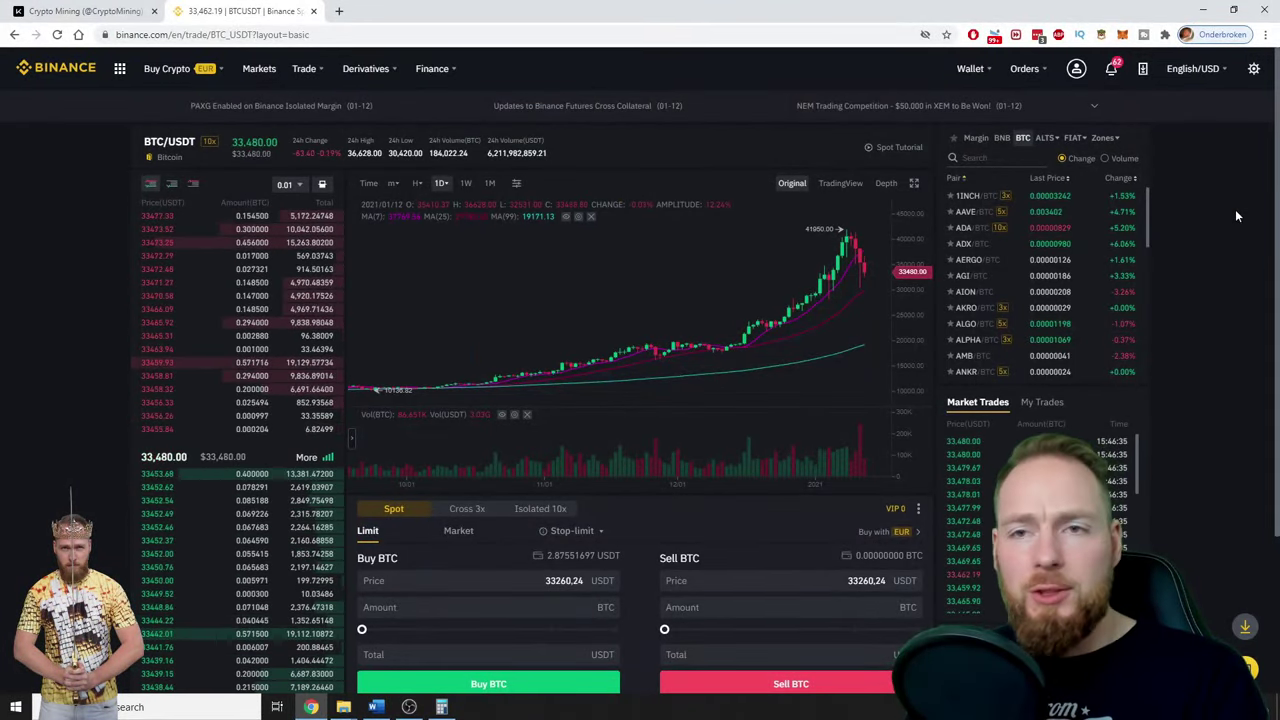
Step: Check the Verge balance in the spot wallet, then return to ADA/BTC spot trading
{"action": "left_click", "coordinate": [975, 135]}
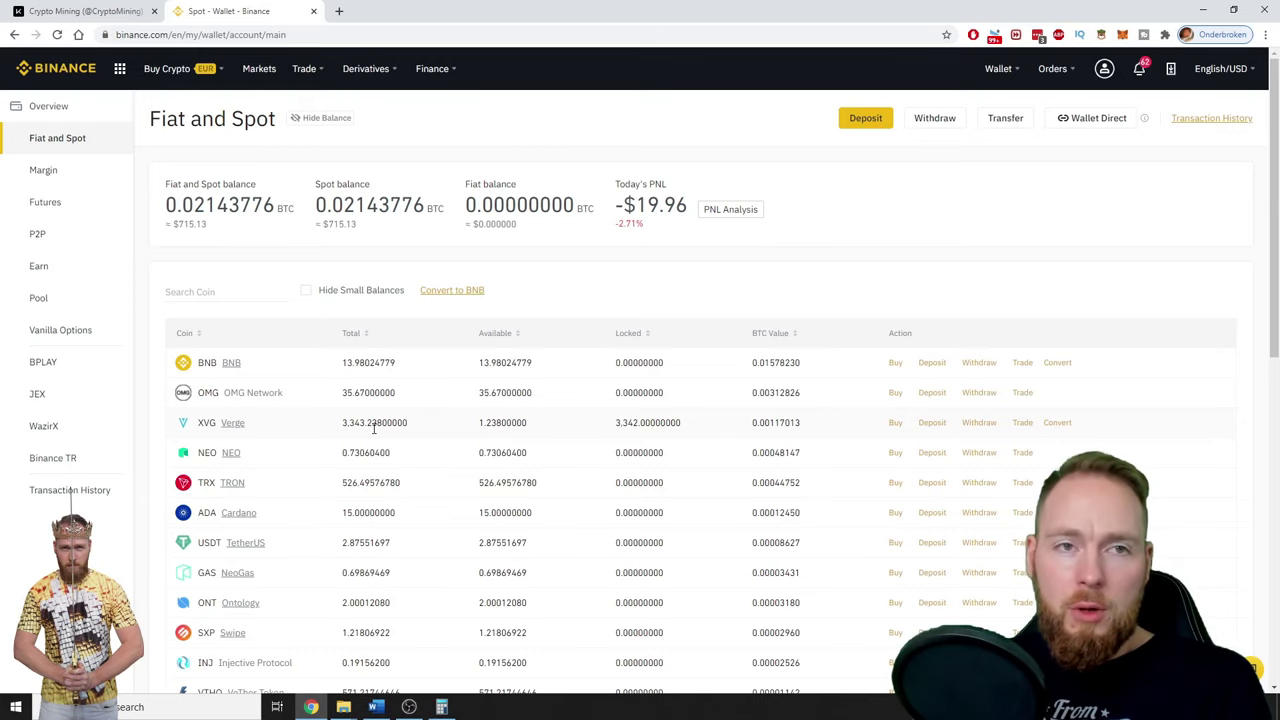
{"action": "mouse_move", "coordinate": [304, 68]}
{"action": "left_click", "coordinate": [330, 140]}
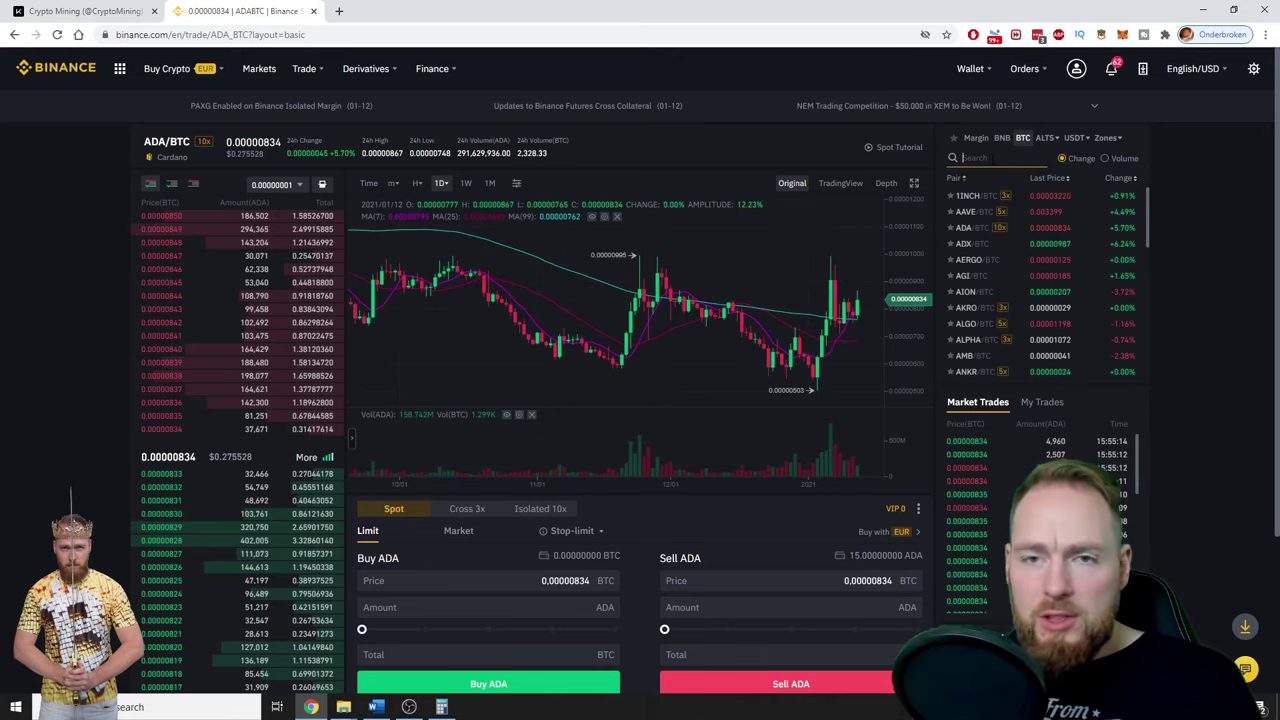
Step: Open the XVG/BTC pair and market-sell 100% of the Verge, about 3,343 XVG
{"action": "type", "text": "xvg"}
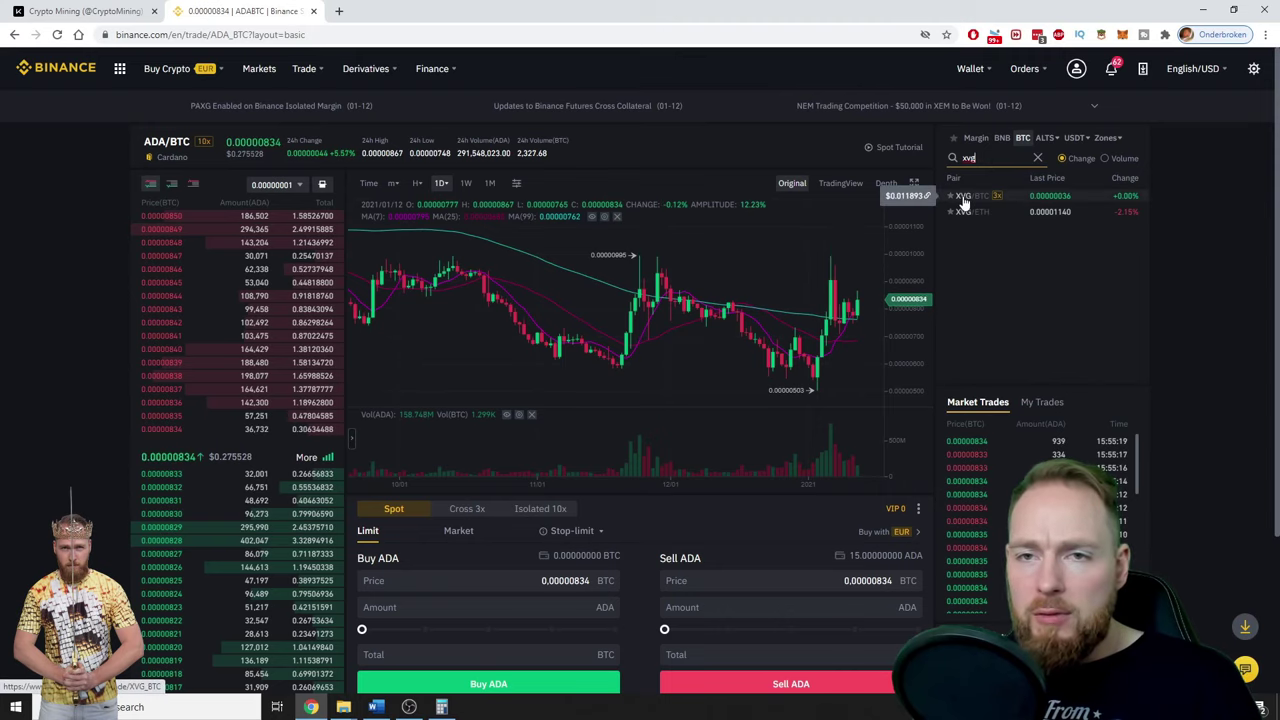
{"action": "left_click", "coordinate": [975, 197]}
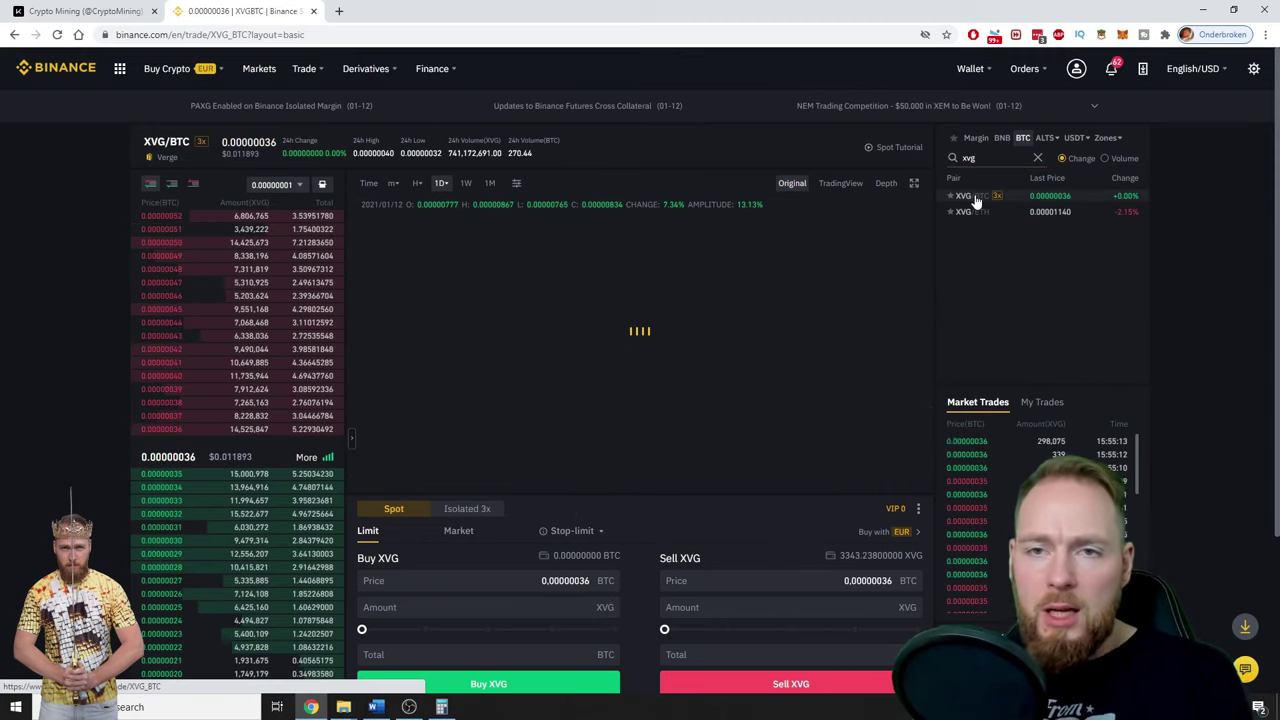
{"action": "scroll", "coordinate": [654, 566], "scroll_direction": "down", "scroll_amount": 2}
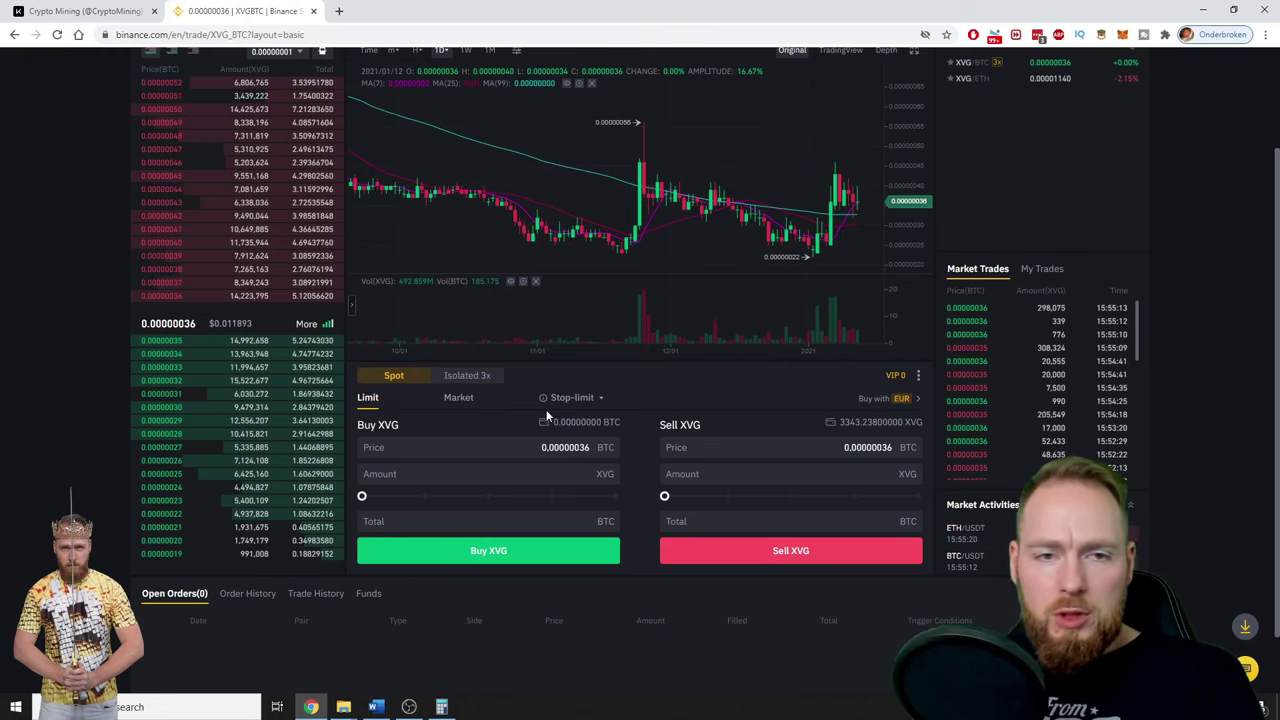
{"action": "left_click", "coordinate": [457, 399]}
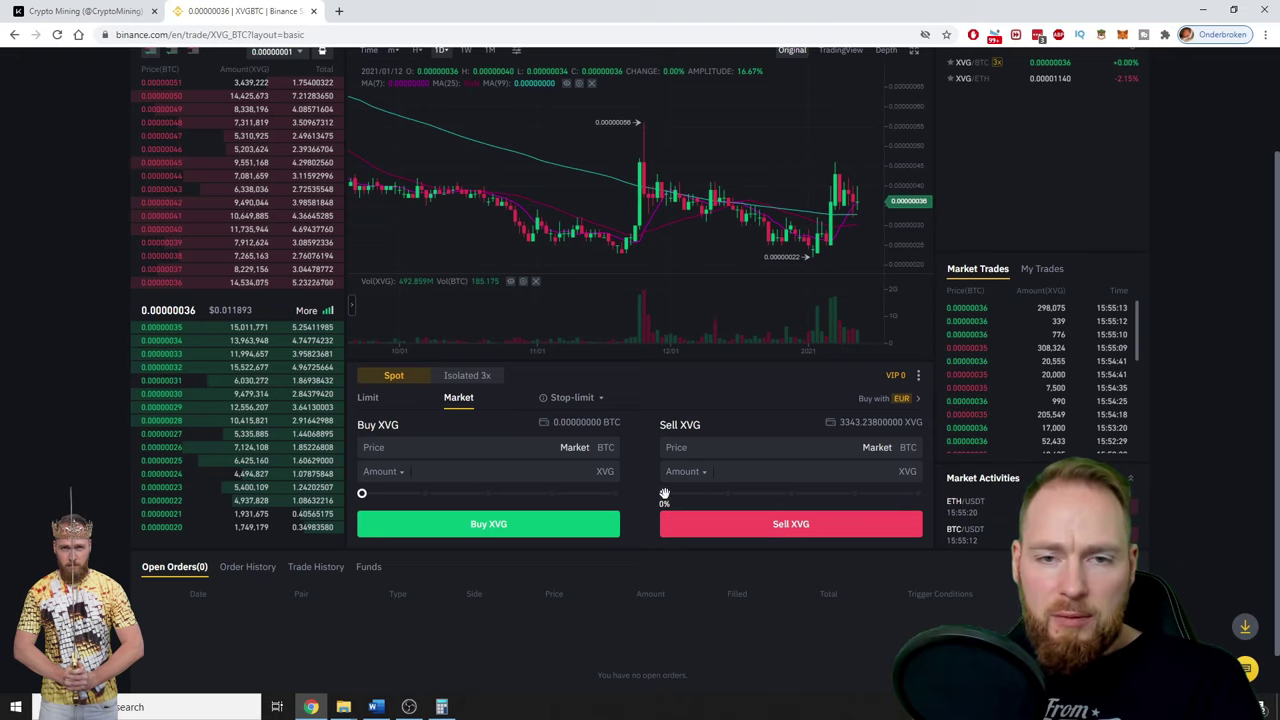
{"action": "left_click_drag", "start_coordinate": [664, 493], "coordinate": [930, 491]}
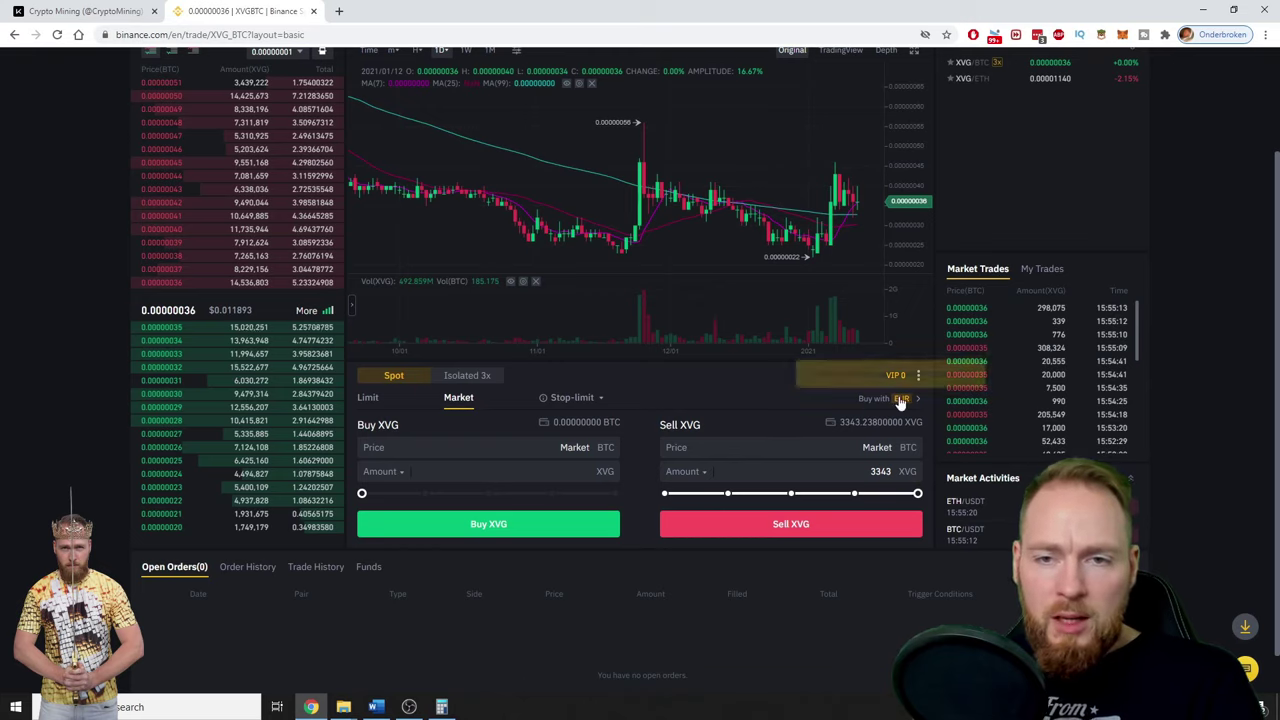
{"action": "left_click", "coordinate": [786, 531]}
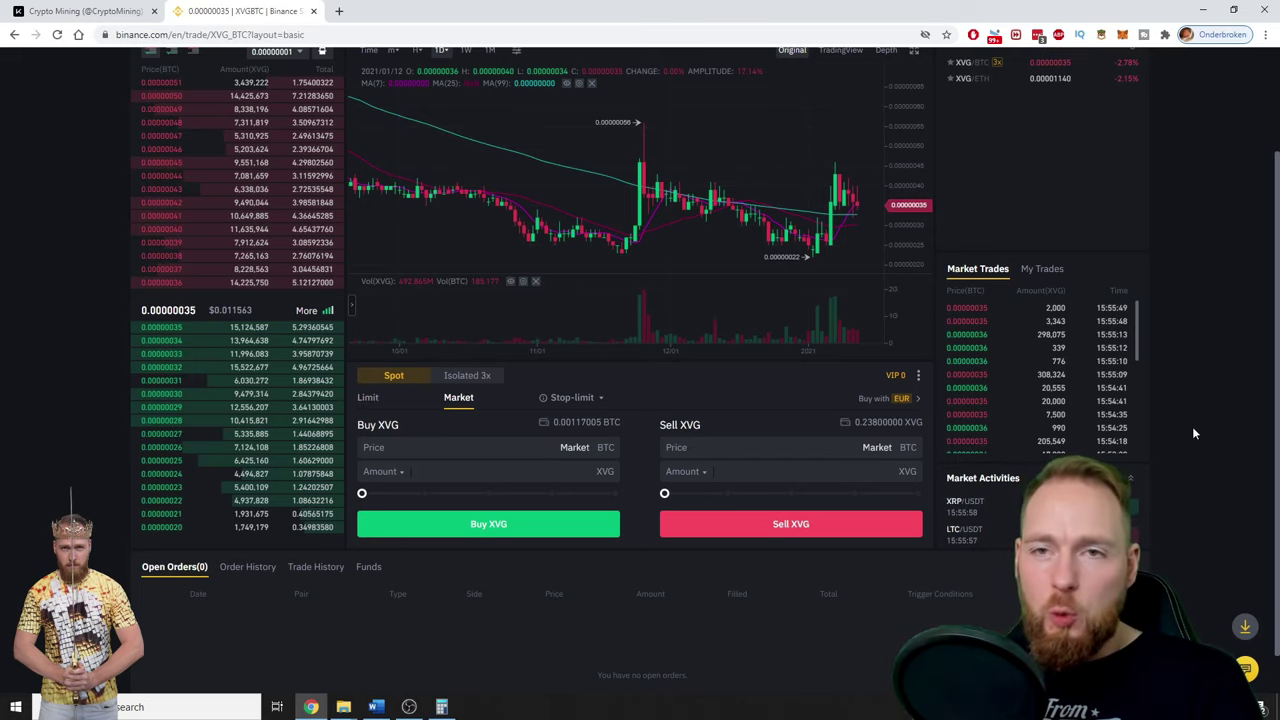
{"action": "scroll", "coordinate": [1192, 426], "scroll_direction": "up", "scroll_amount": 3}
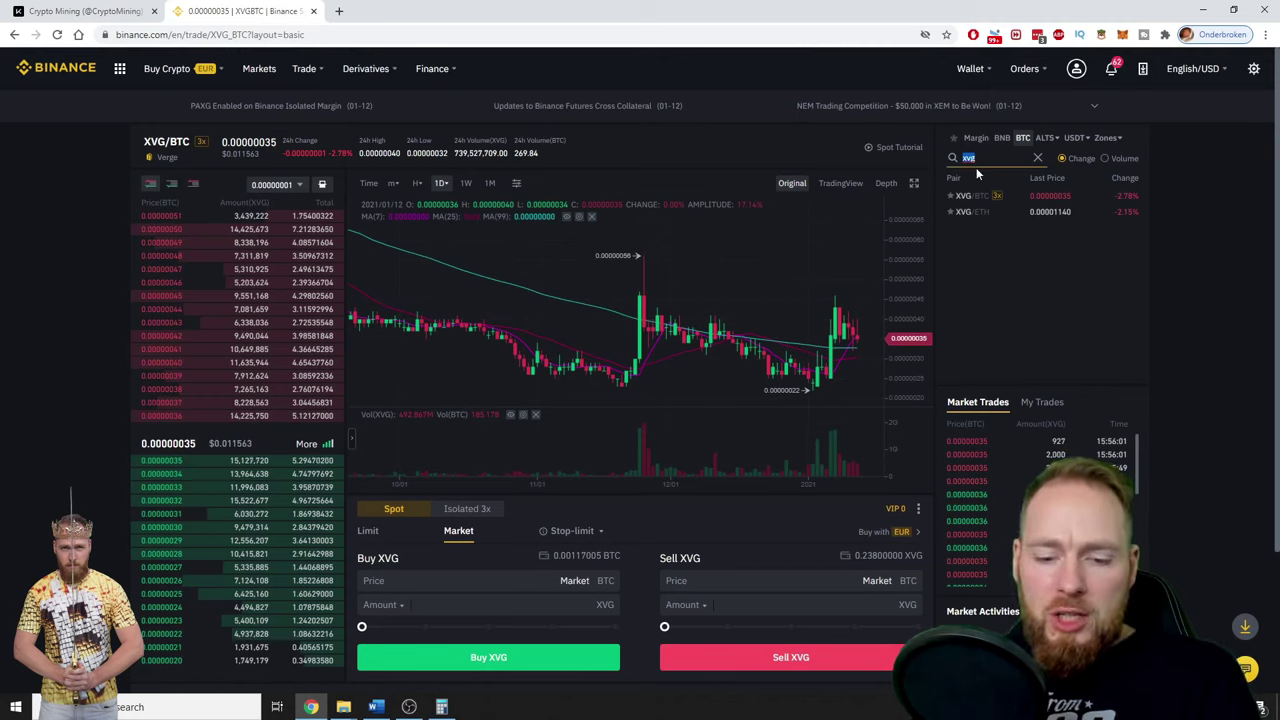
Step: Clear the xvg search, change the quote currency from USDT to EUR and open BTC/EUR
{"action": "key", "text": "BackSpace"}
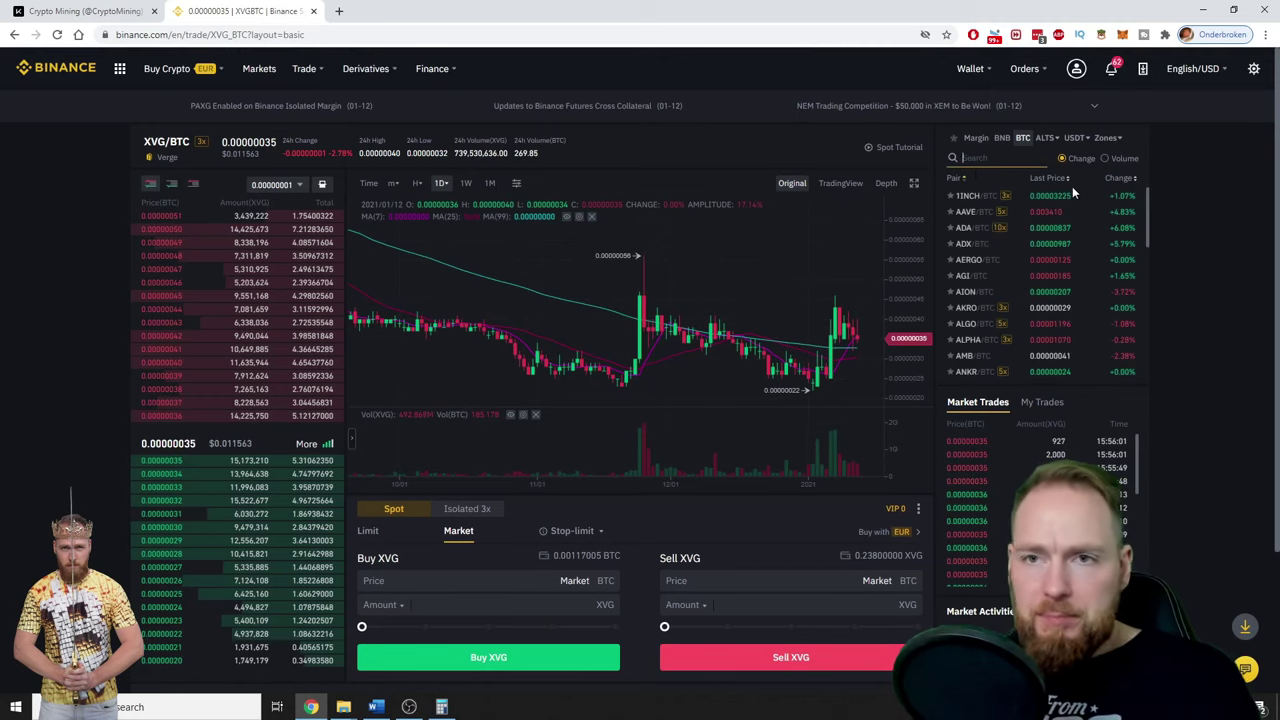
{"action": "left_click", "coordinate": [1076, 140]}
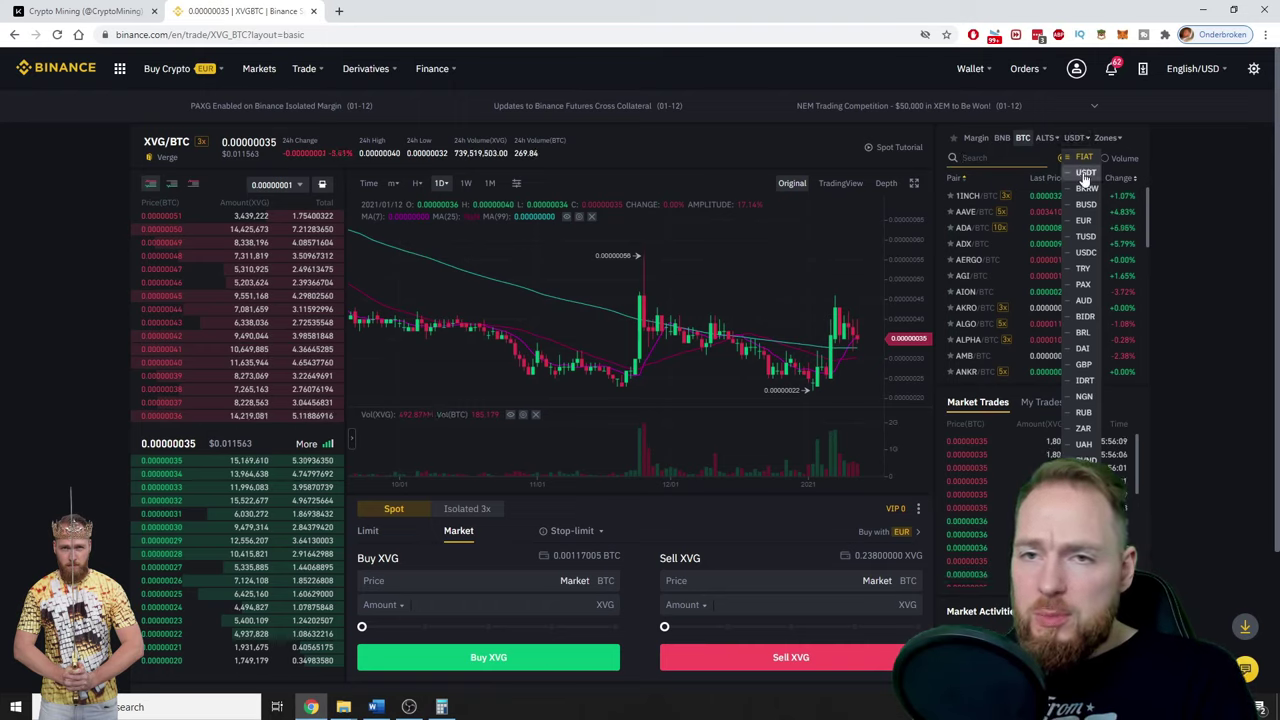
{"action": "left_click", "coordinate": [1085, 175]}
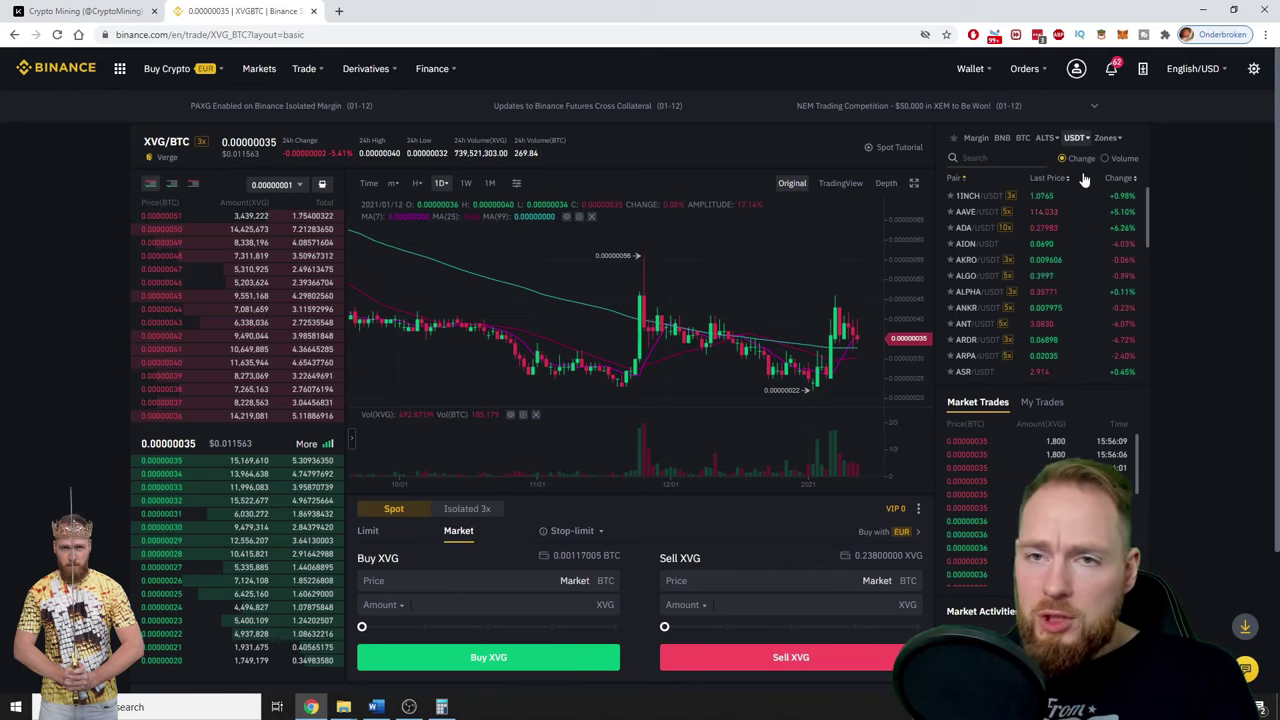
{"action": "scroll", "coordinate": [975, 240], "scroll_direction": "down", "scroll_amount": 4}
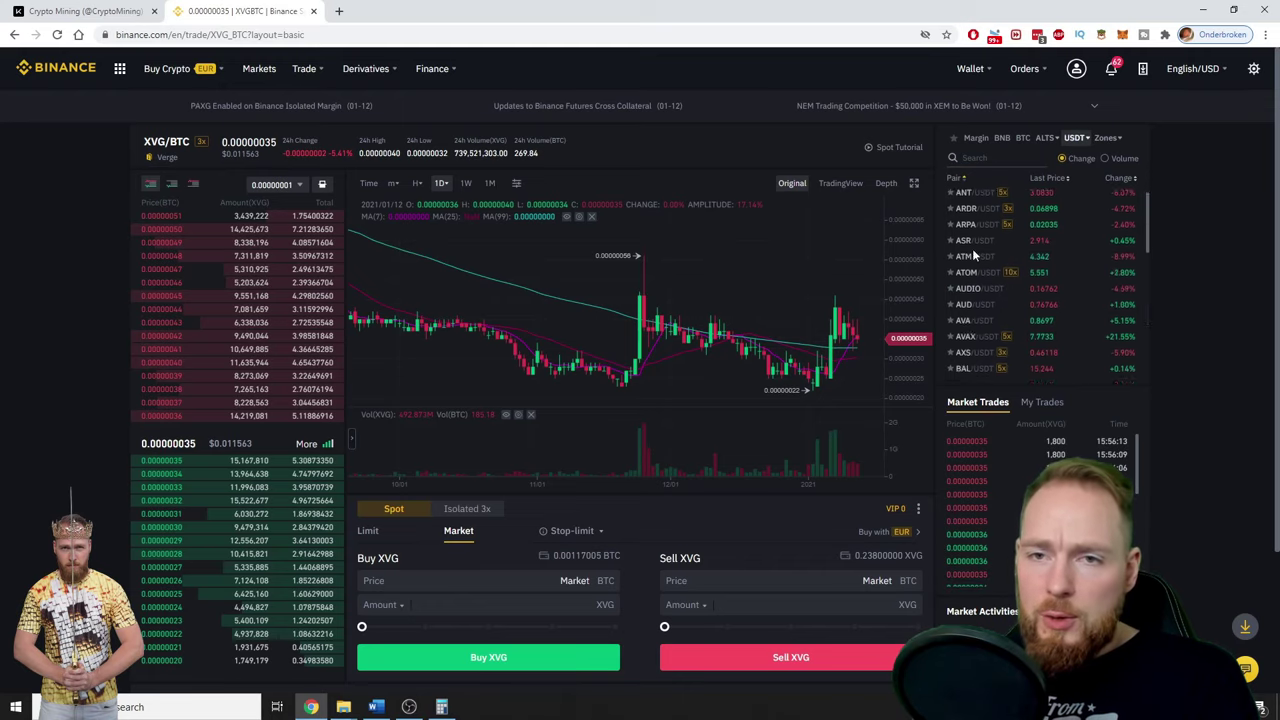
{"action": "scroll", "coordinate": [973, 252], "scroll_direction": "down", "scroll_amount": 3}
{"action": "scroll", "coordinate": [973, 252], "scroll_direction": "down", "scroll_amount": 3}
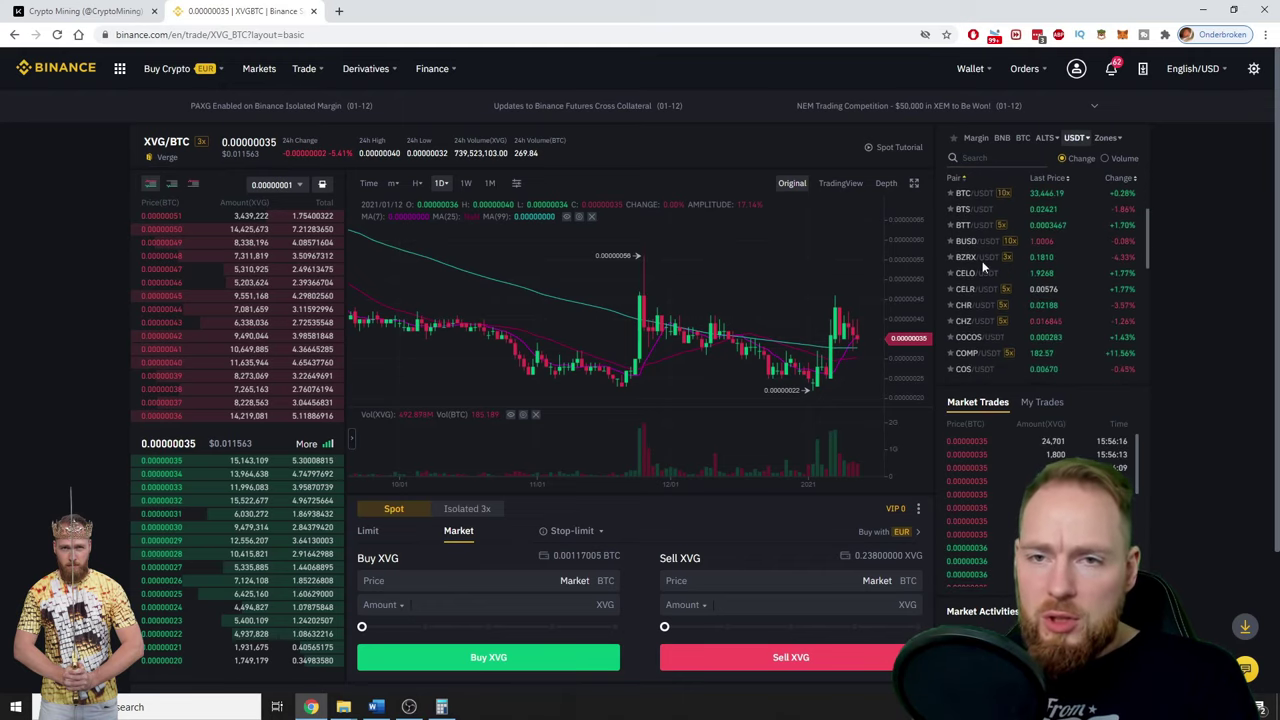
{"action": "scroll", "coordinate": [984, 266], "scroll_direction": "up", "scroll_amount": 1}
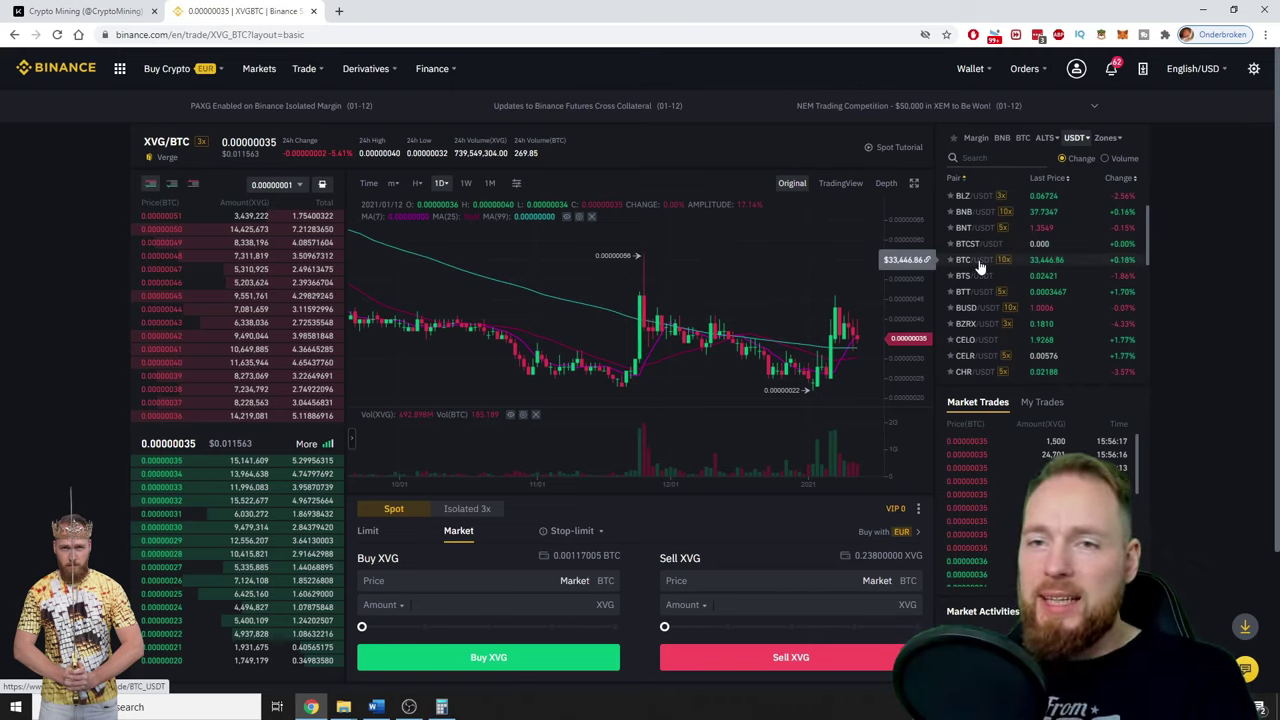
{"action": "mouse_move", "coordinate": [1076, 138]}
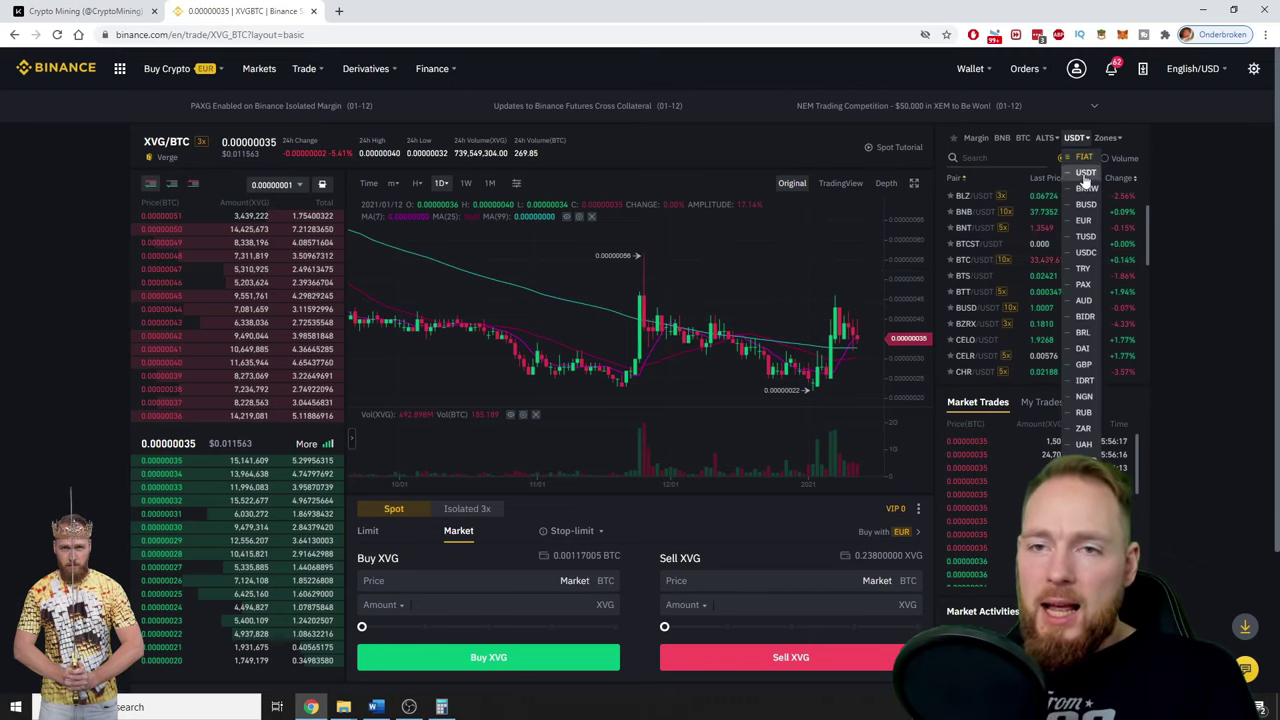
{"action": "left_click", "coordinate": [1084, 219]}
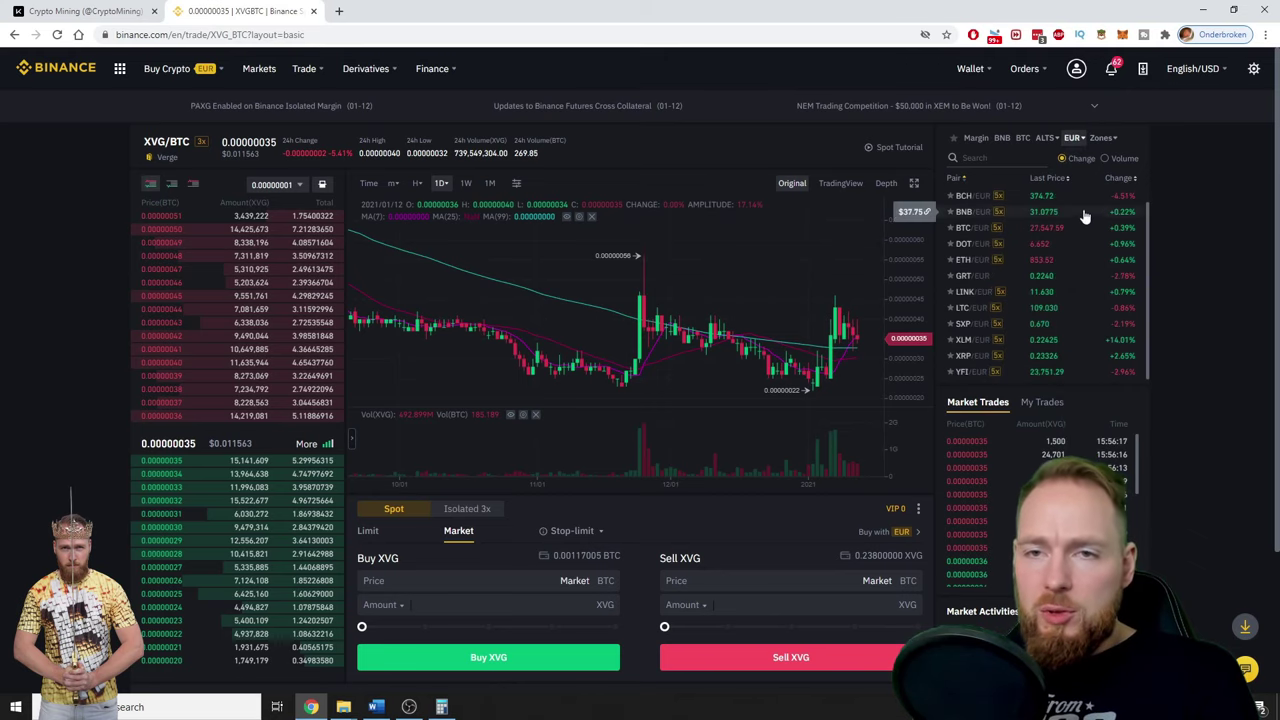
{"action": "left_click", "coordinate": [966, 228]}
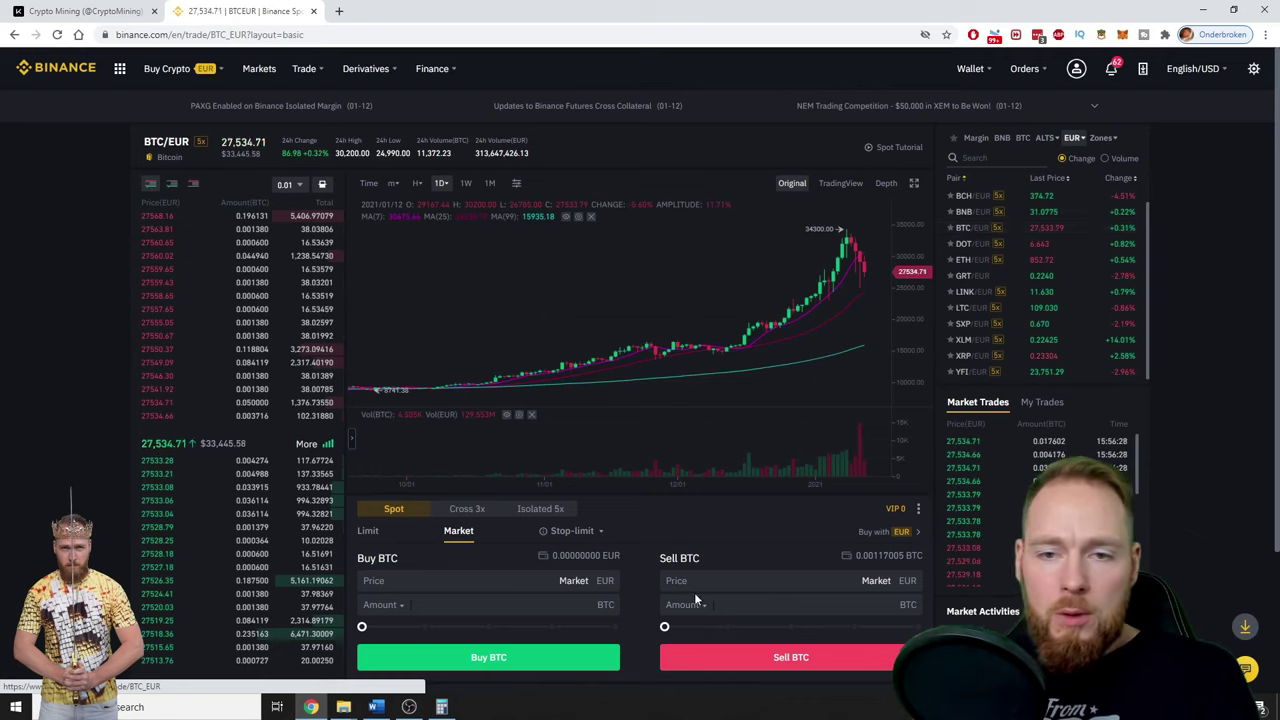
Step: Scroll to the BTC/EUR sell form and drag the Sell BTC slider to 100%
{"action": "scroll", "coordinate": [660, 512], "scroll_direction": "down", "scroll_amount": 2}
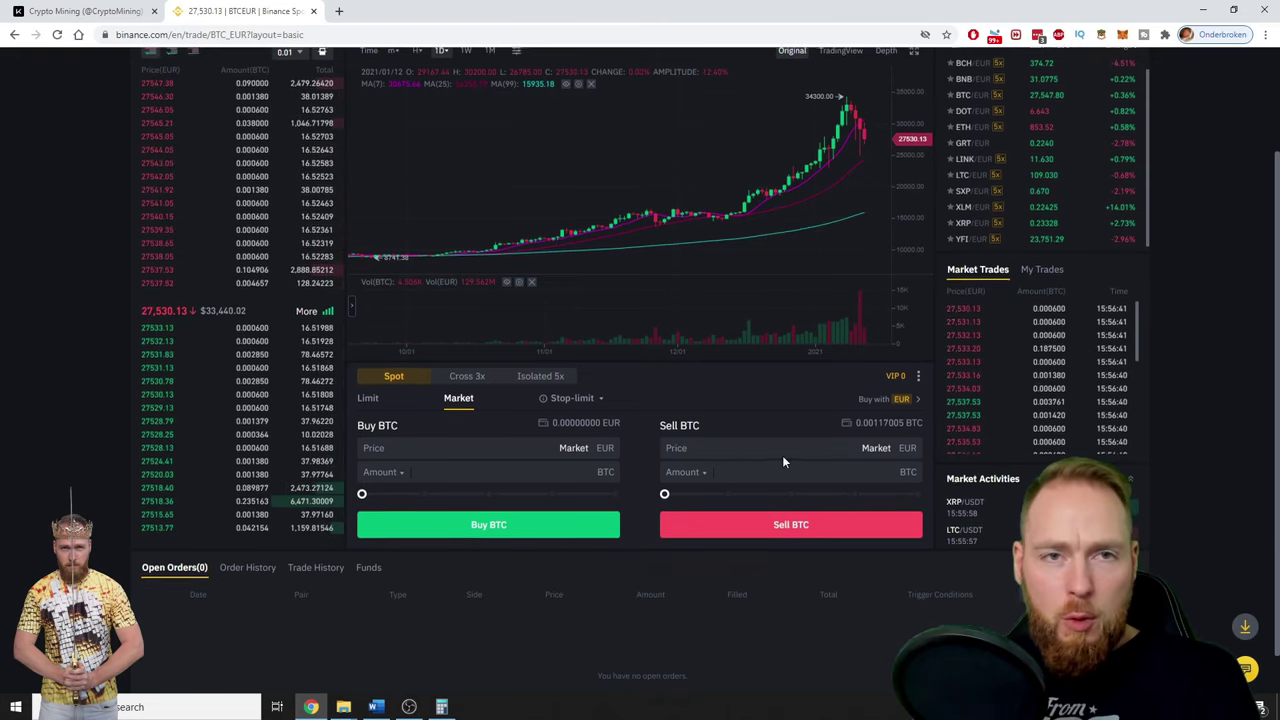
{"action": "scroll", "coordinate": [782, 455], "scroll_direction": "up", "scroll_amount": 2}
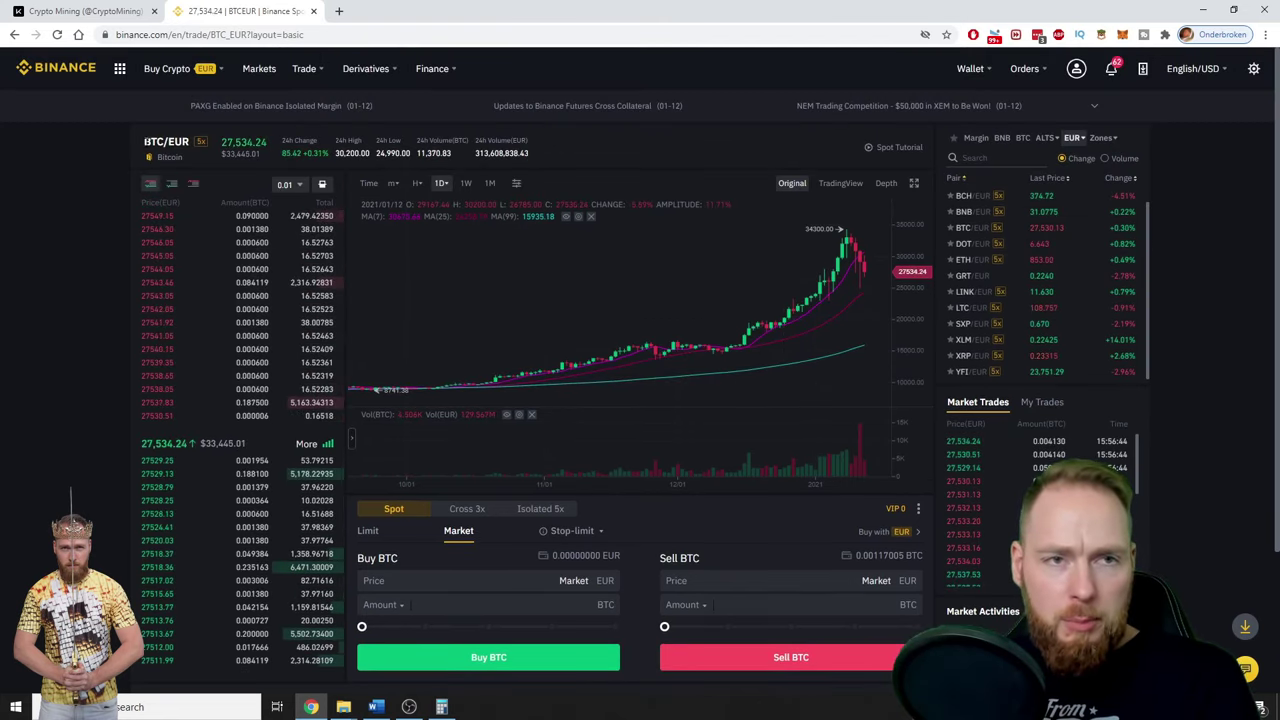
{"action": "scroll", "coordinate": [783, 439], "scroll_direction": "down", "scroll_amount": 3}
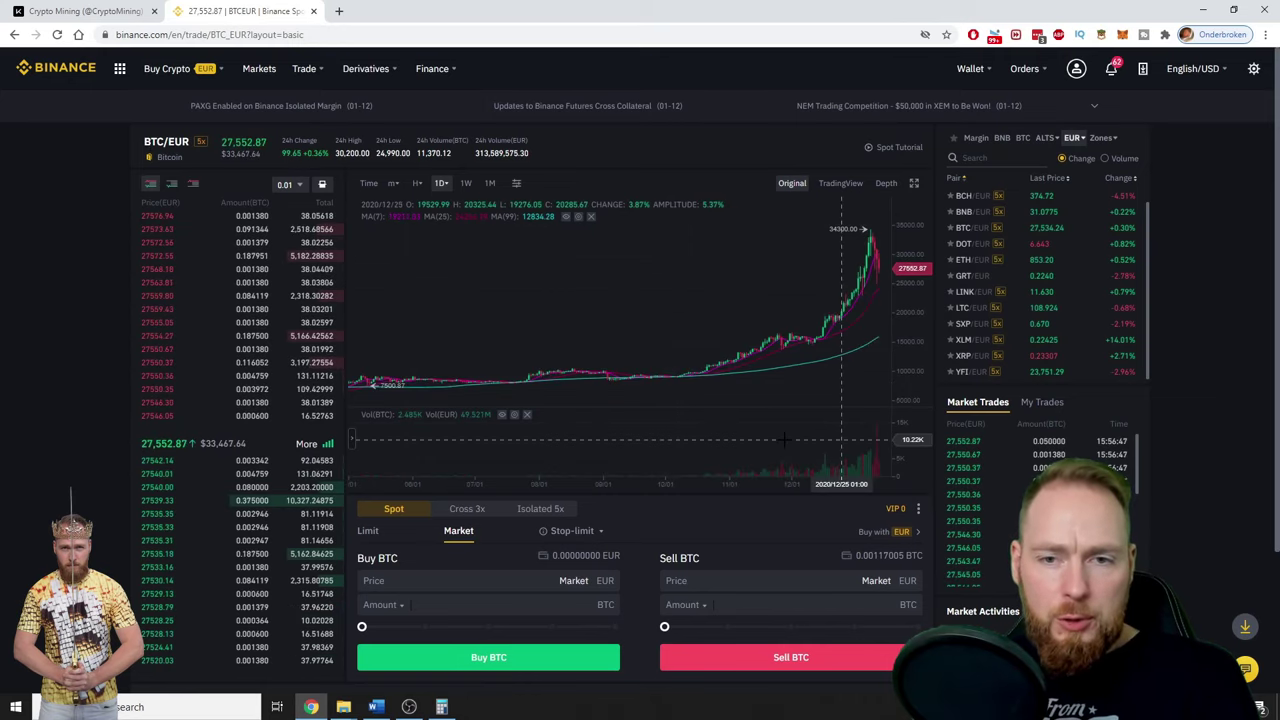
{"action": "scroll", "coordinate": [769, 508], "scroll_direction": "down", "scroll_amount": 2}
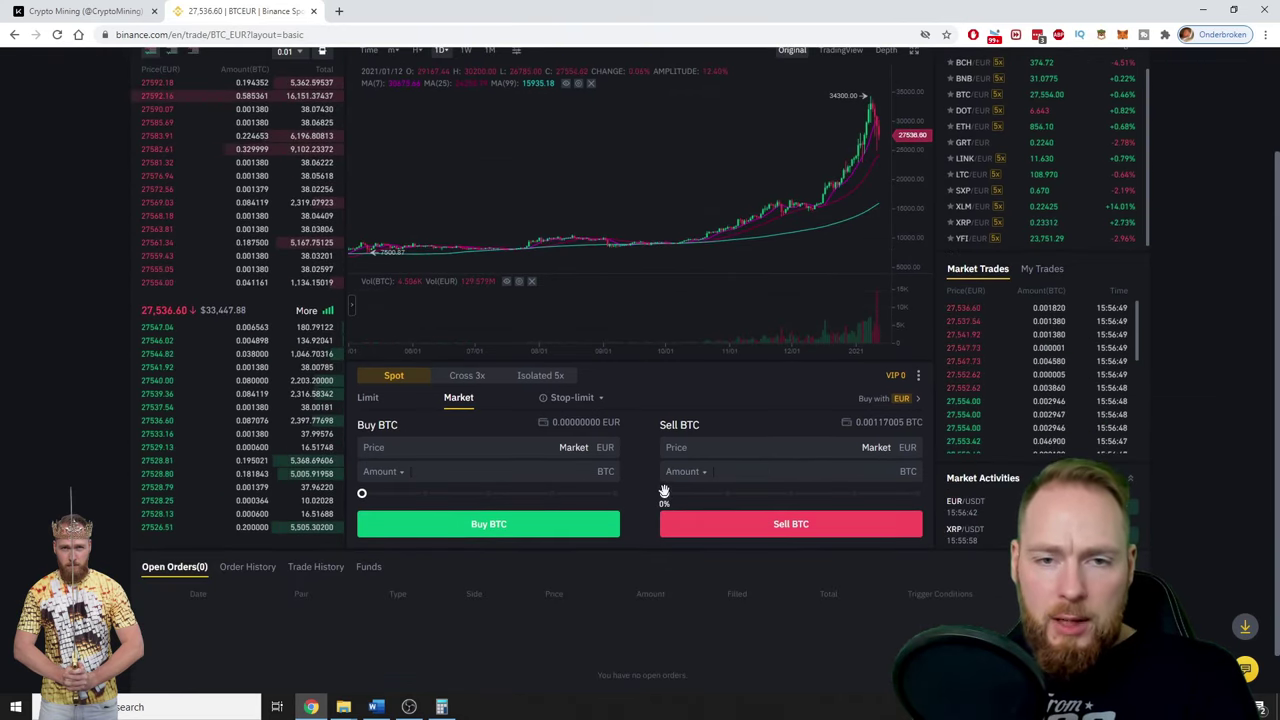
{"action": "left_click_drag", "start_coordinate": [664, 493], "coordinate": [931, 493]}
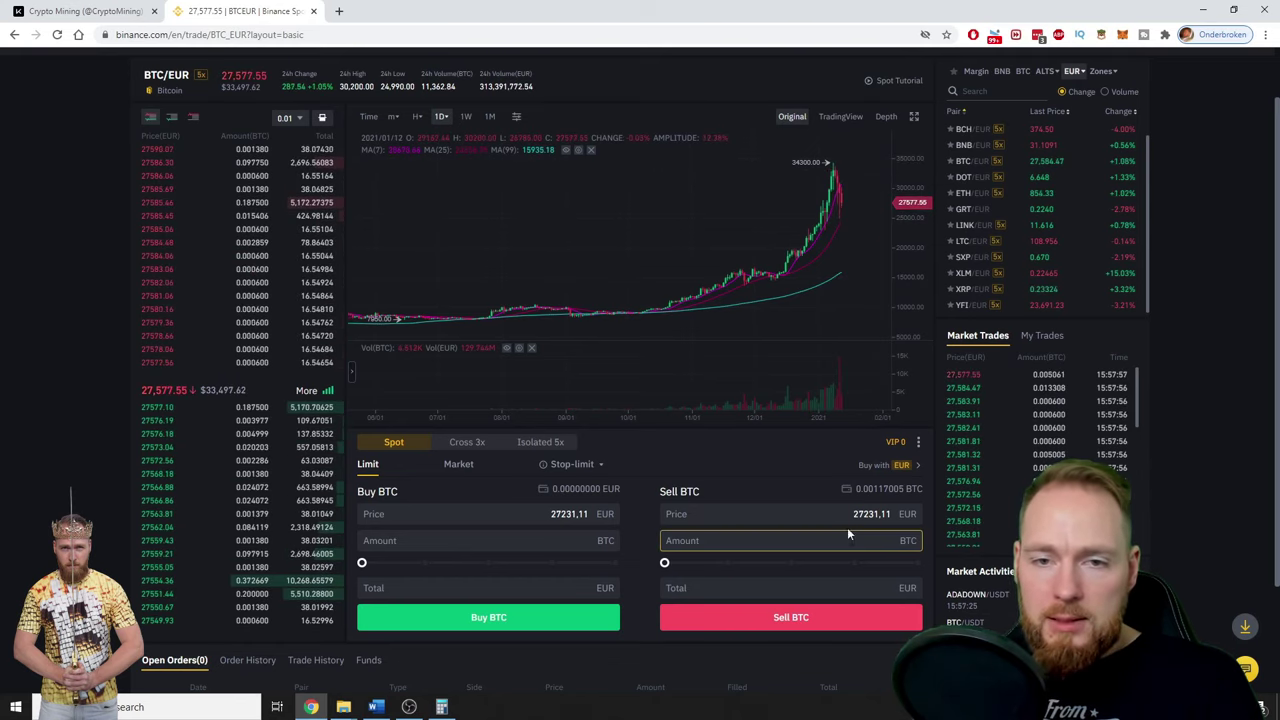
Step: Enter a 29000 EUR sell price and set the amount to the full 0.001170 BTC
{"action": "double_click", "coordinate": [870, 514]}
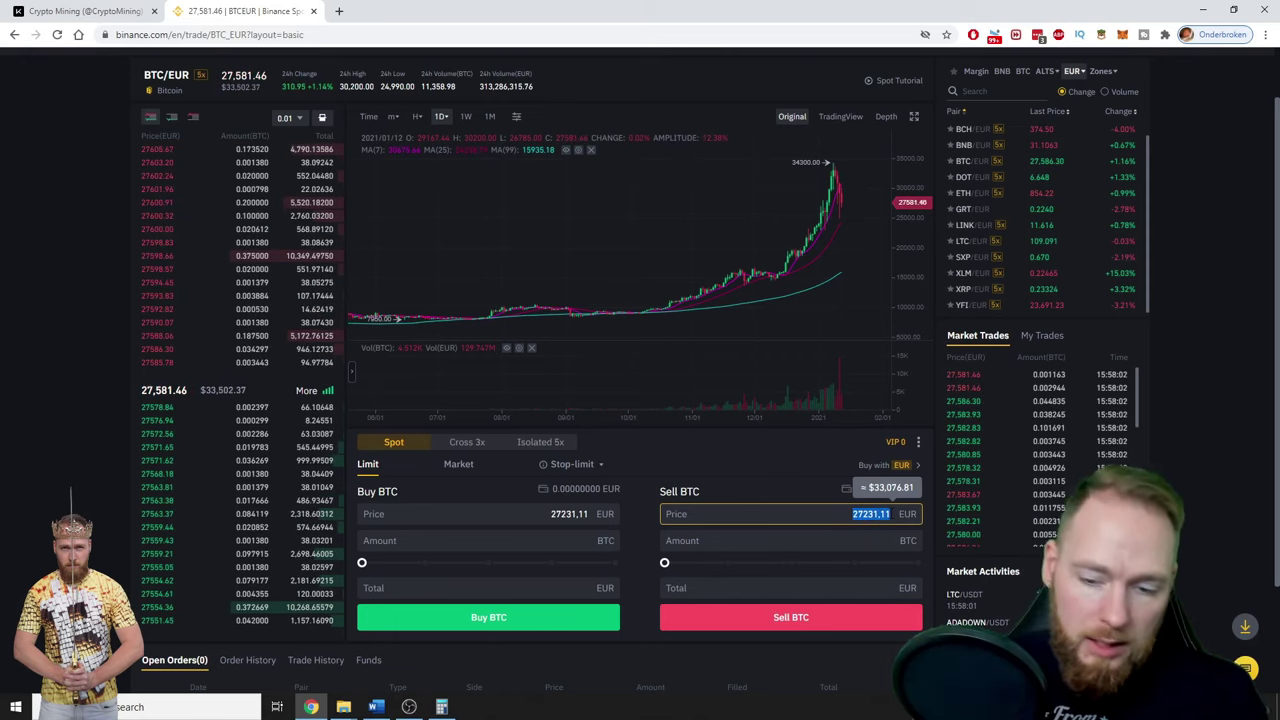
{"action": "type", "text": "290"}
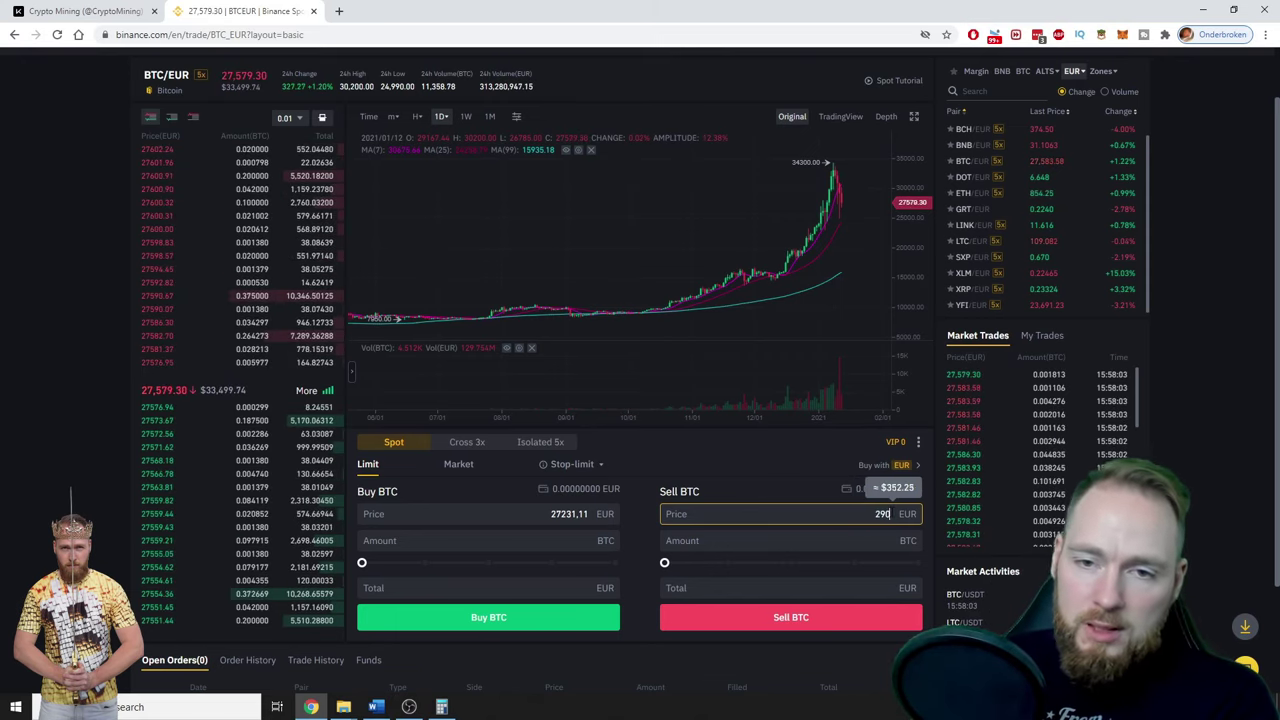
{"action": "type", "text": "00"}
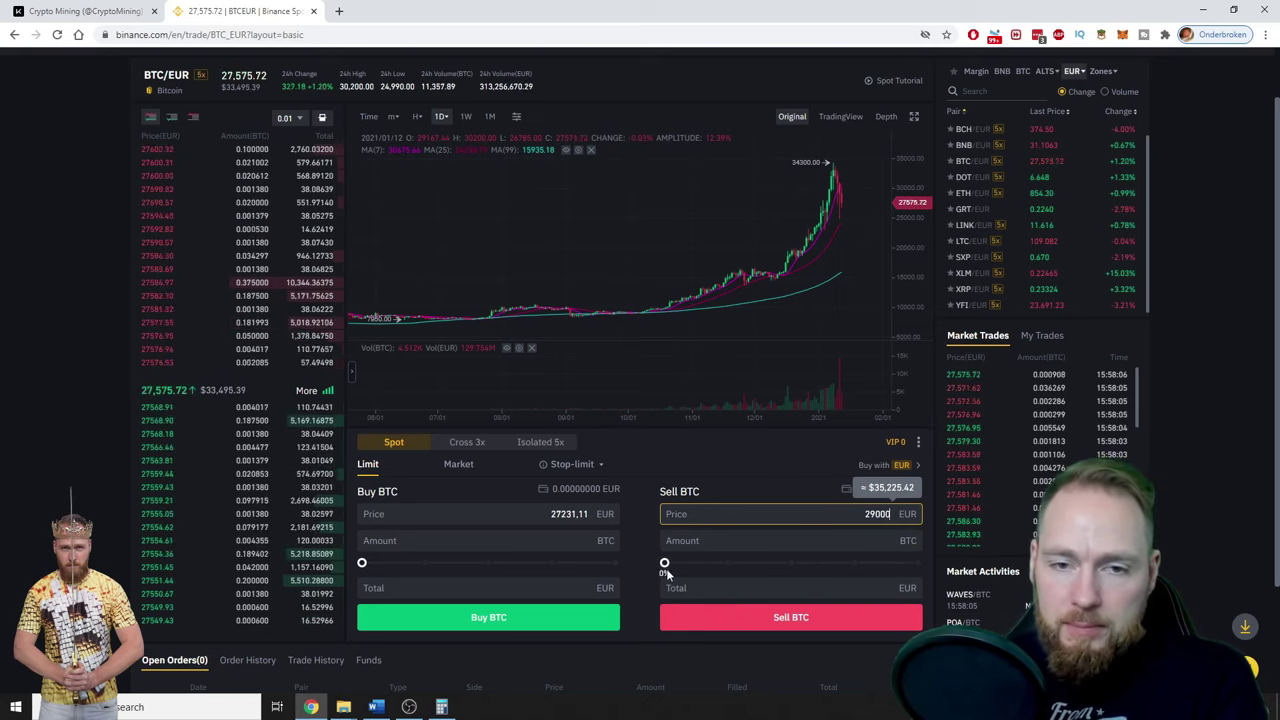
{"action": "left_click_drag", "start_coordinate": [664, 563], "coordinate": [917, 565]}
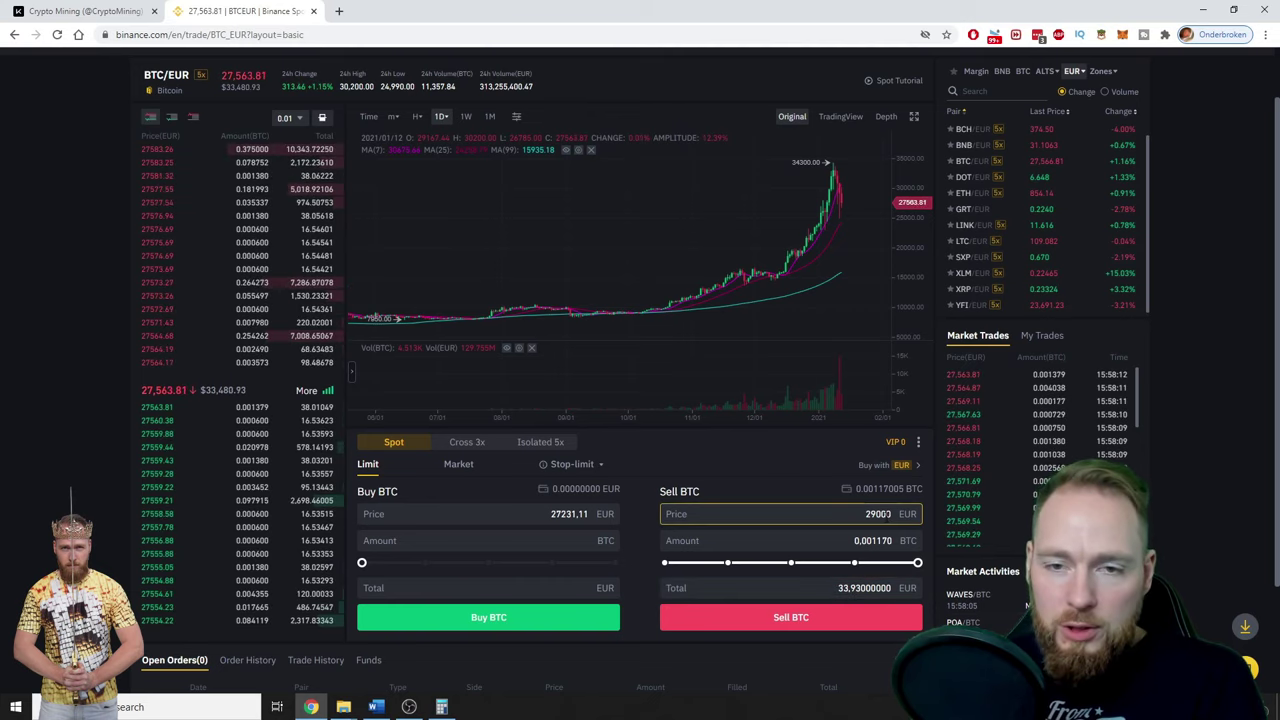
{"action": "left_click", "coordinate": [885, 514]}
{"action": "double_click", "coordinate": [878, 514]}
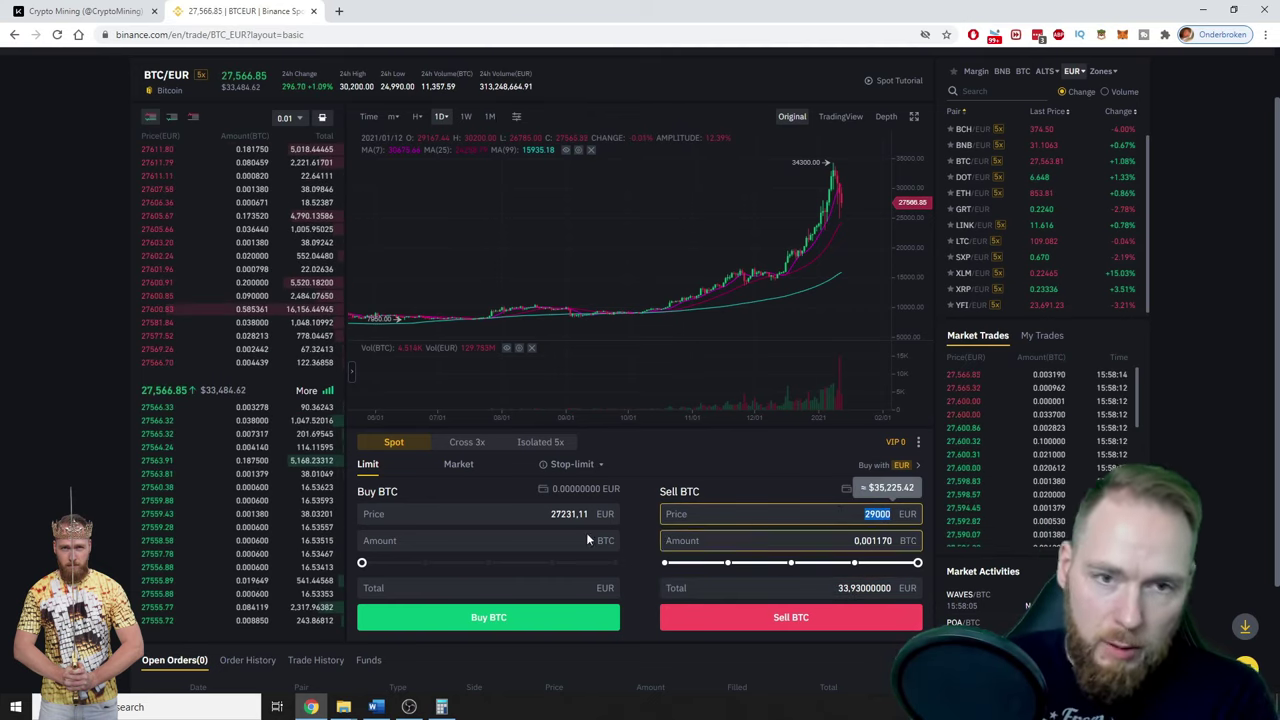
Step: Switch to Market and back to Limit, then re-enter the 29000 EUR sell price
{"action": "left_click", "coordinate": [458, 464]}
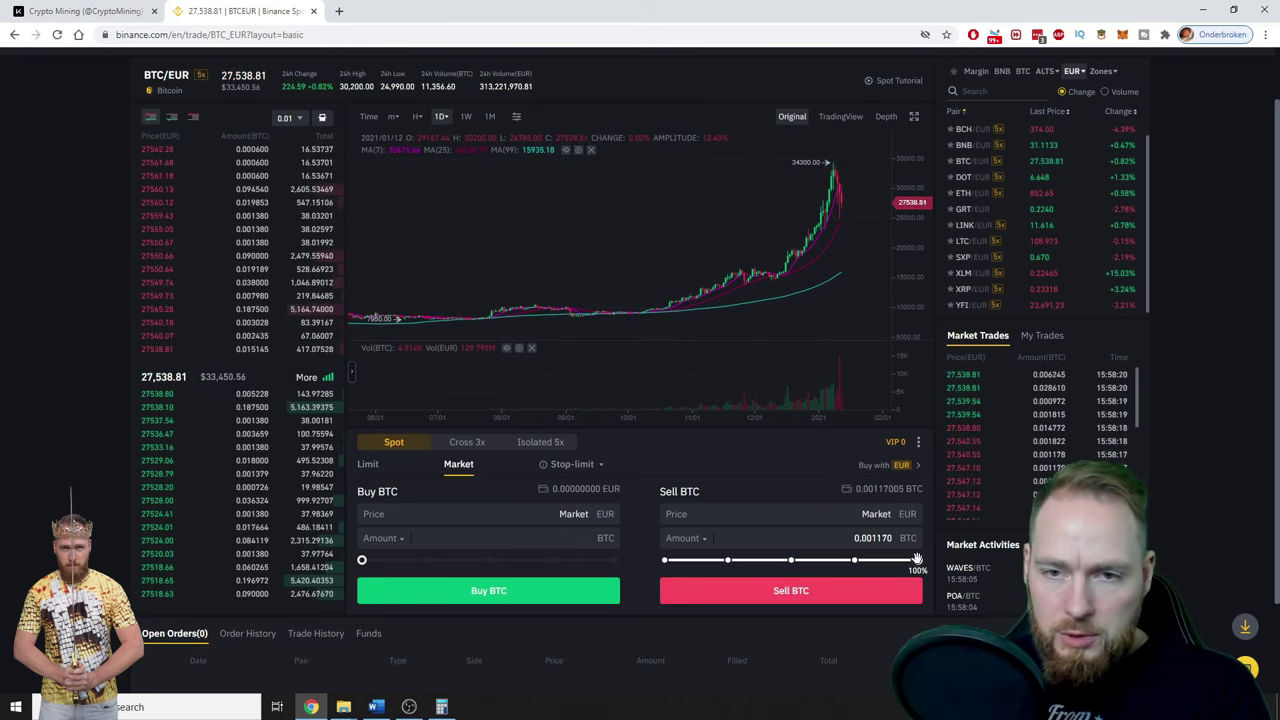
{"action": "left_click", "coordinate": [368, 464]}
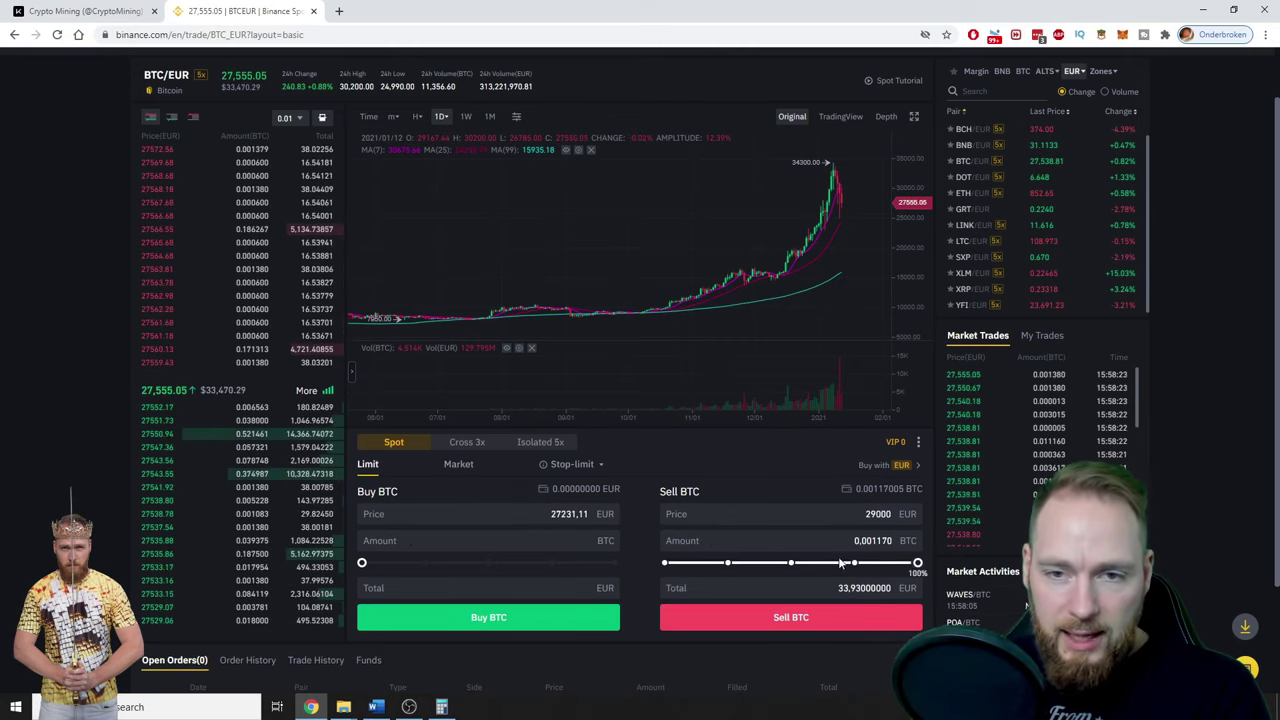
{"action": "double_click", "coordinate": [880, 514]}
{"action": "type", "text": "2"}
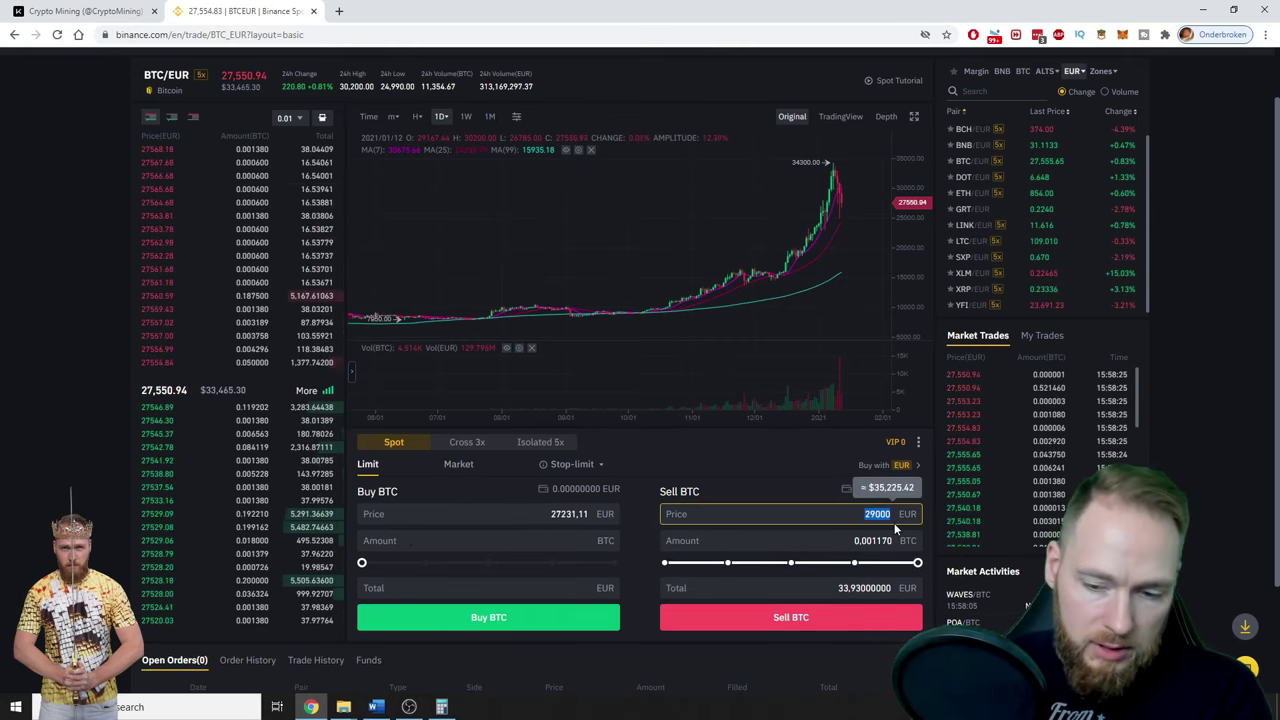
{"action": "type", "text": "5000"}
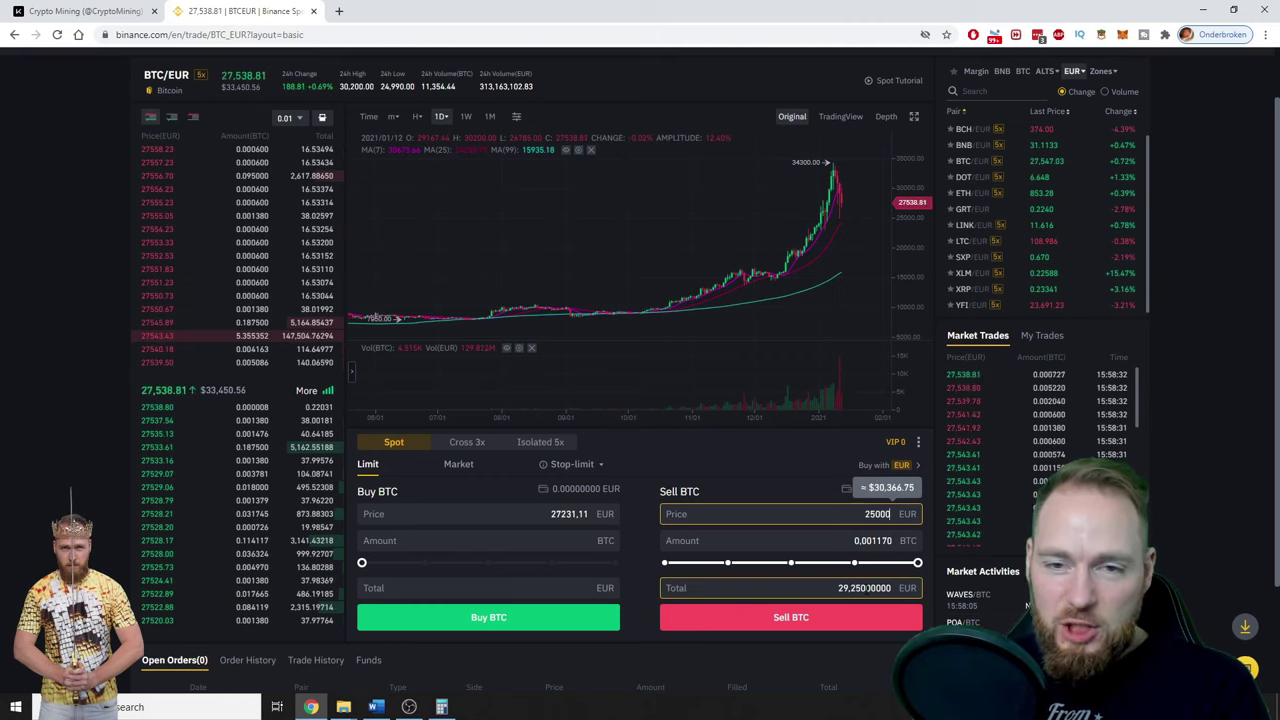
{"action": "key", "text": "BackSpace"}
{"action": "key", "text": "BackSpace"}
{"action": "key", "text": "BackSpace"}
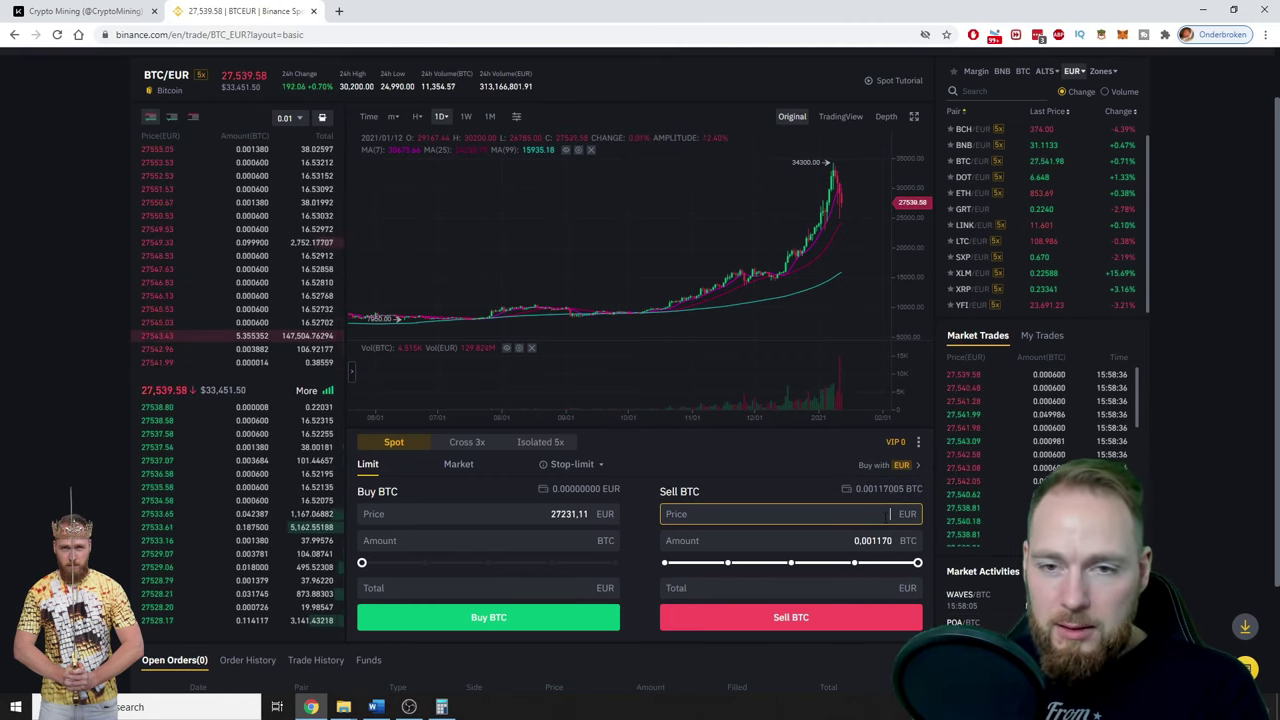
{"action": "type", "text": "2"}
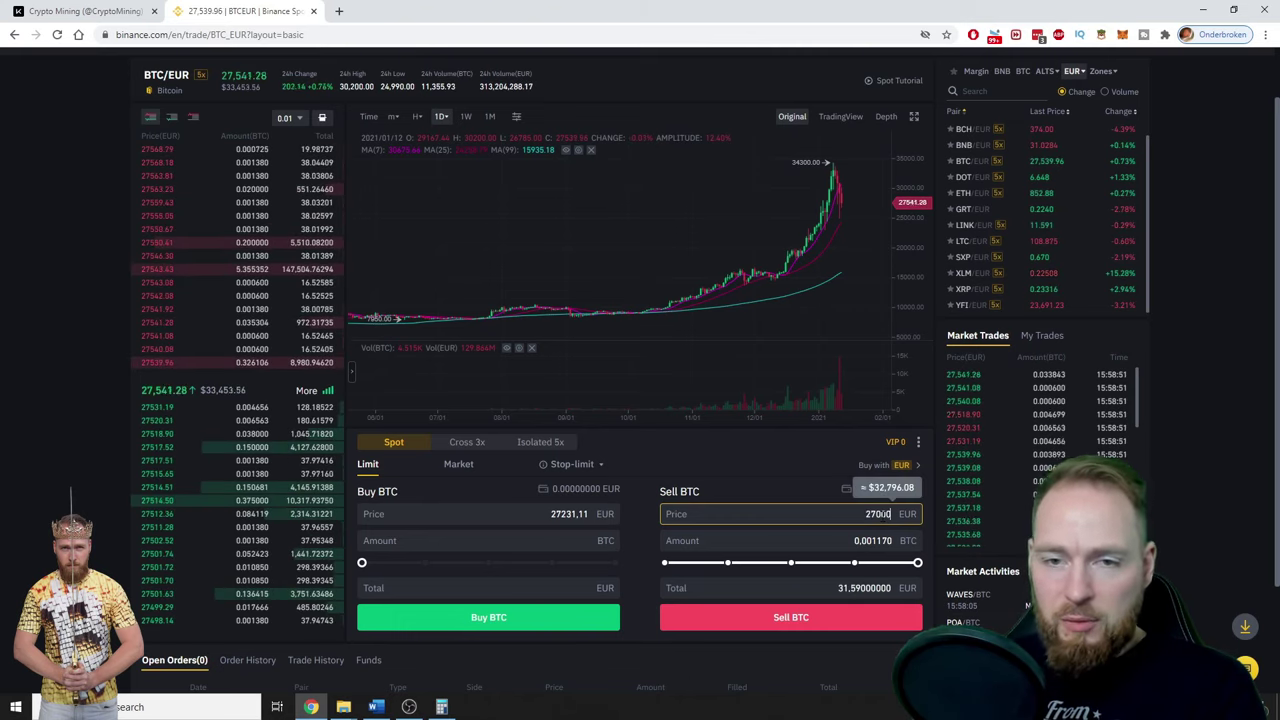
{"action": "key", "text": "BackSpace"}
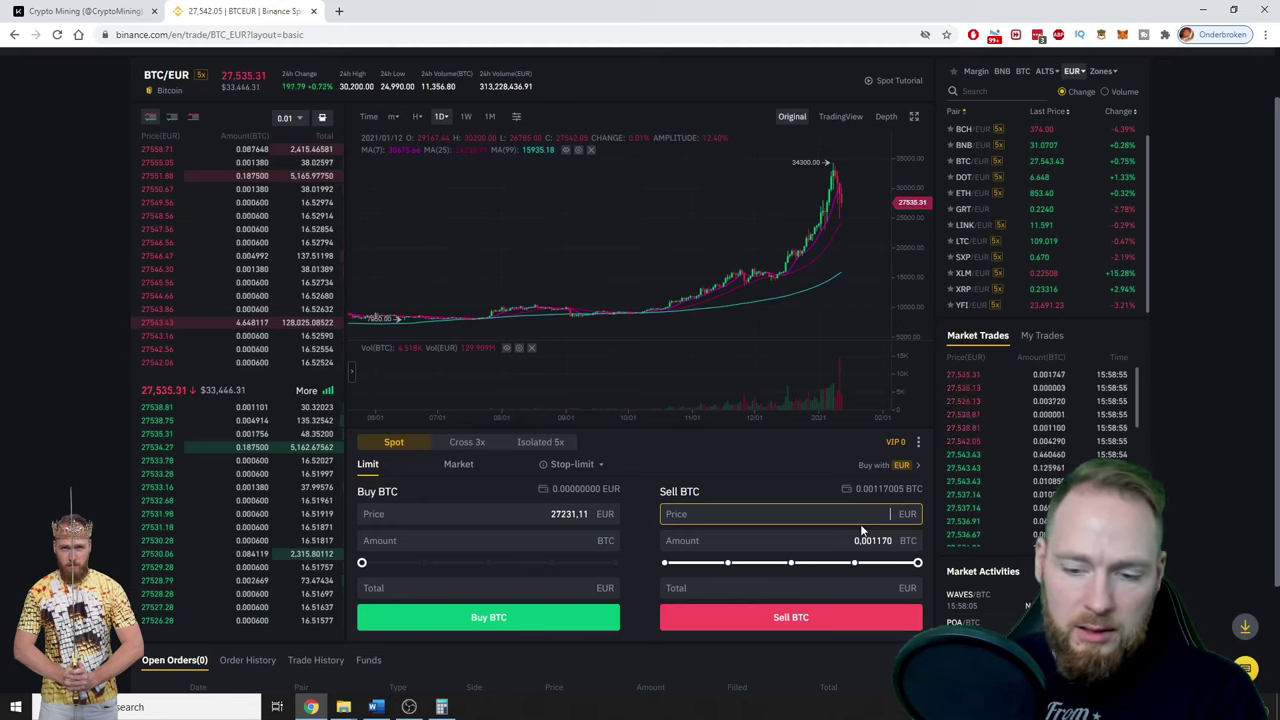
{"action": "type", "text": "29000"}
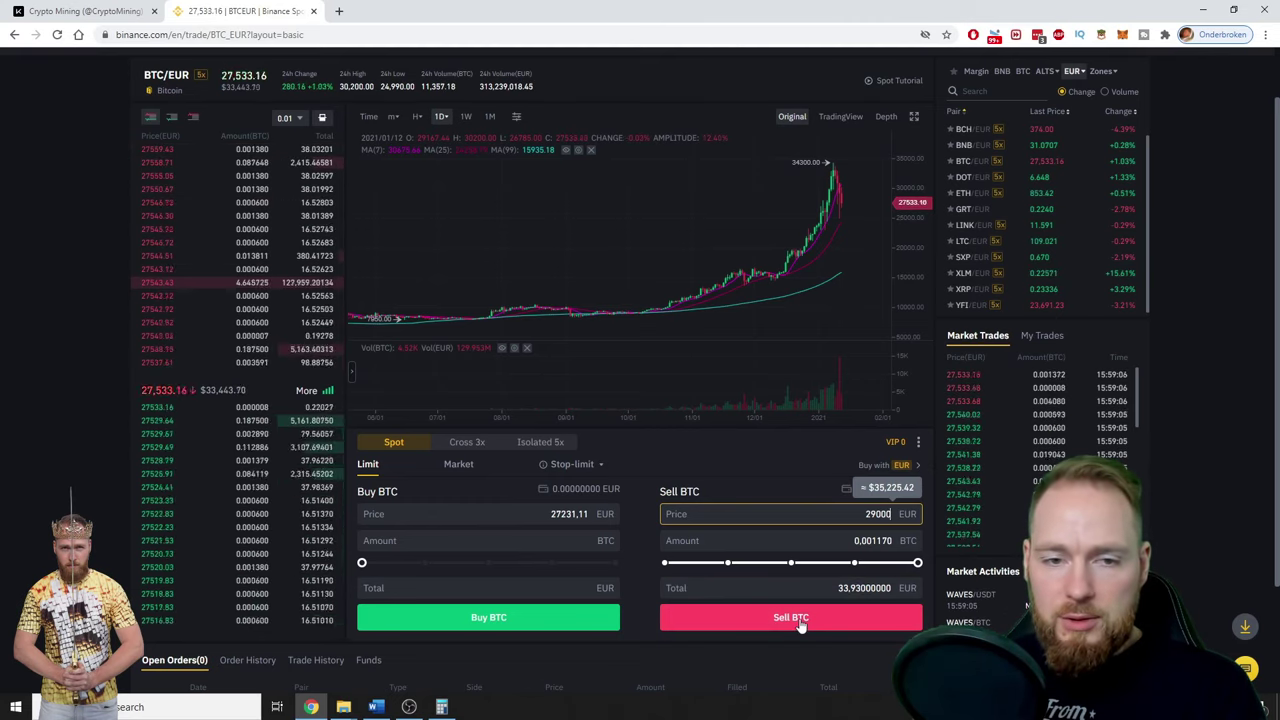
Step: Place the 29,000 EUR sell of 0.001170 BTC and confirm it under Open Orders
{"action": "left_click", "coordinate": [800, 620]}
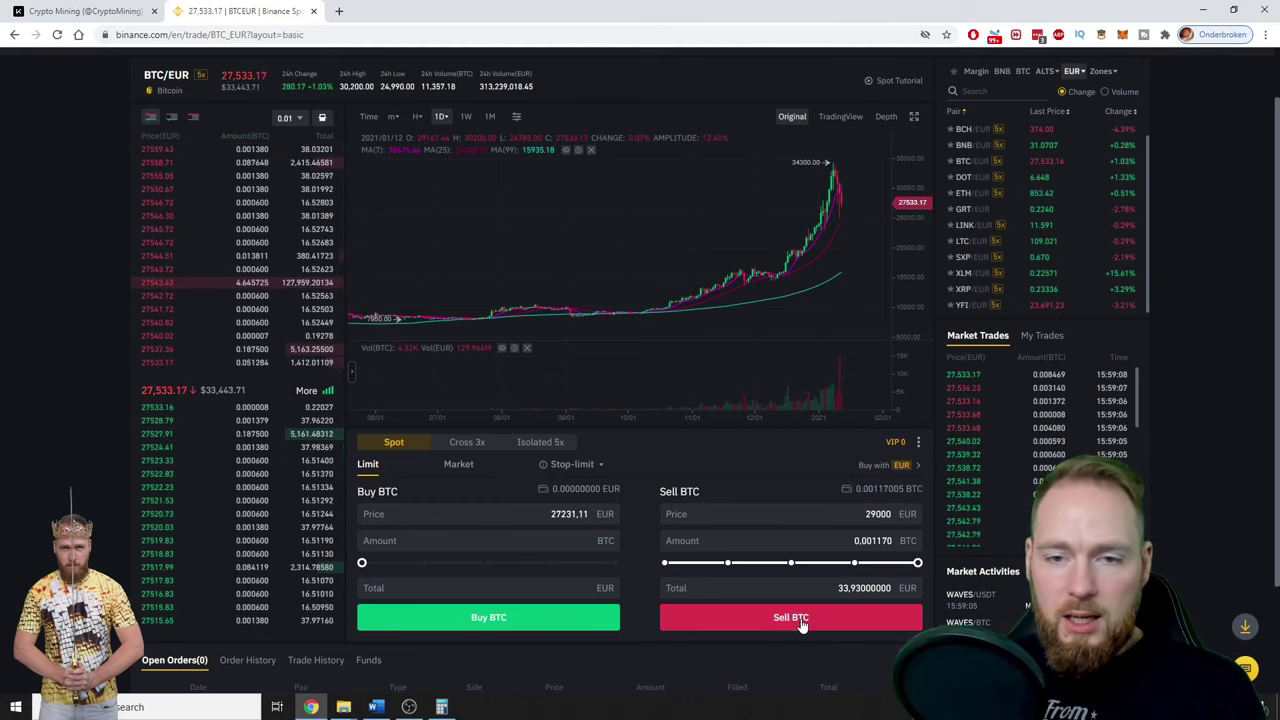
{"action": "scroll", "coordinate": [782, 565], "scroll_direction": "down", "scroll_amount": 2}
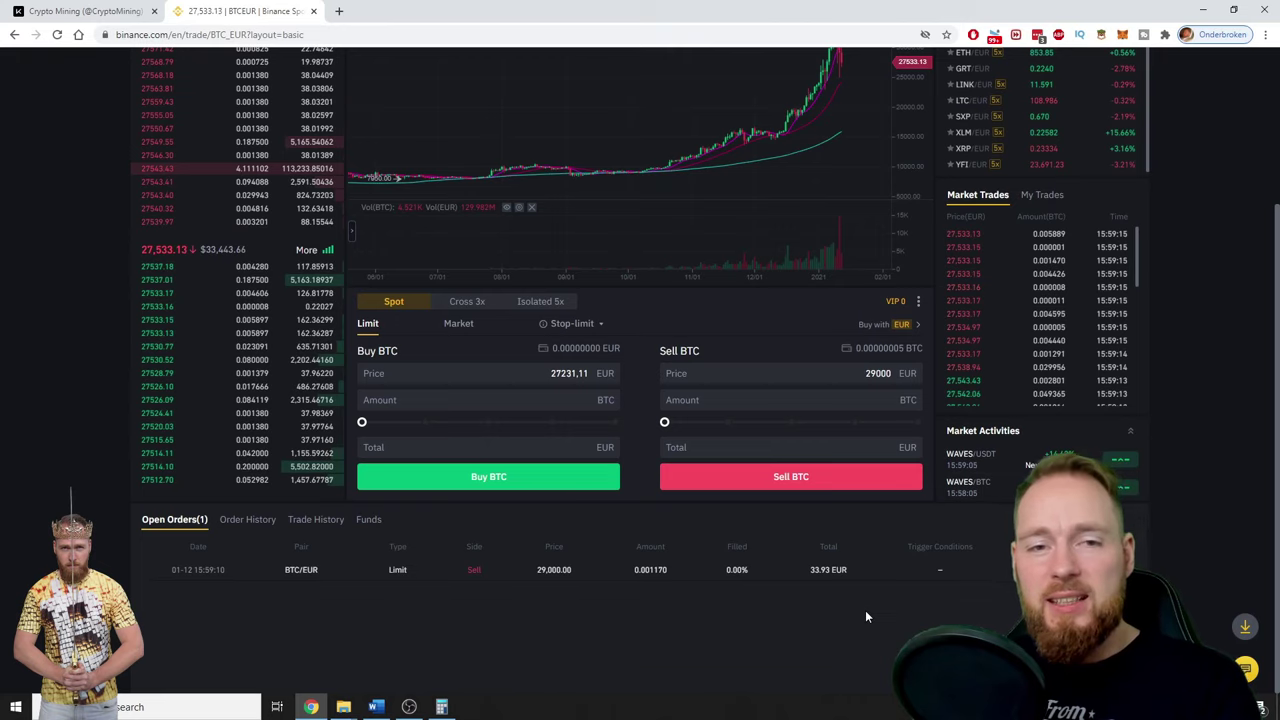
{"action": "scroll", "coordinate": [818, 606], "scroll_direction": "up", "scroll_amount": 3}
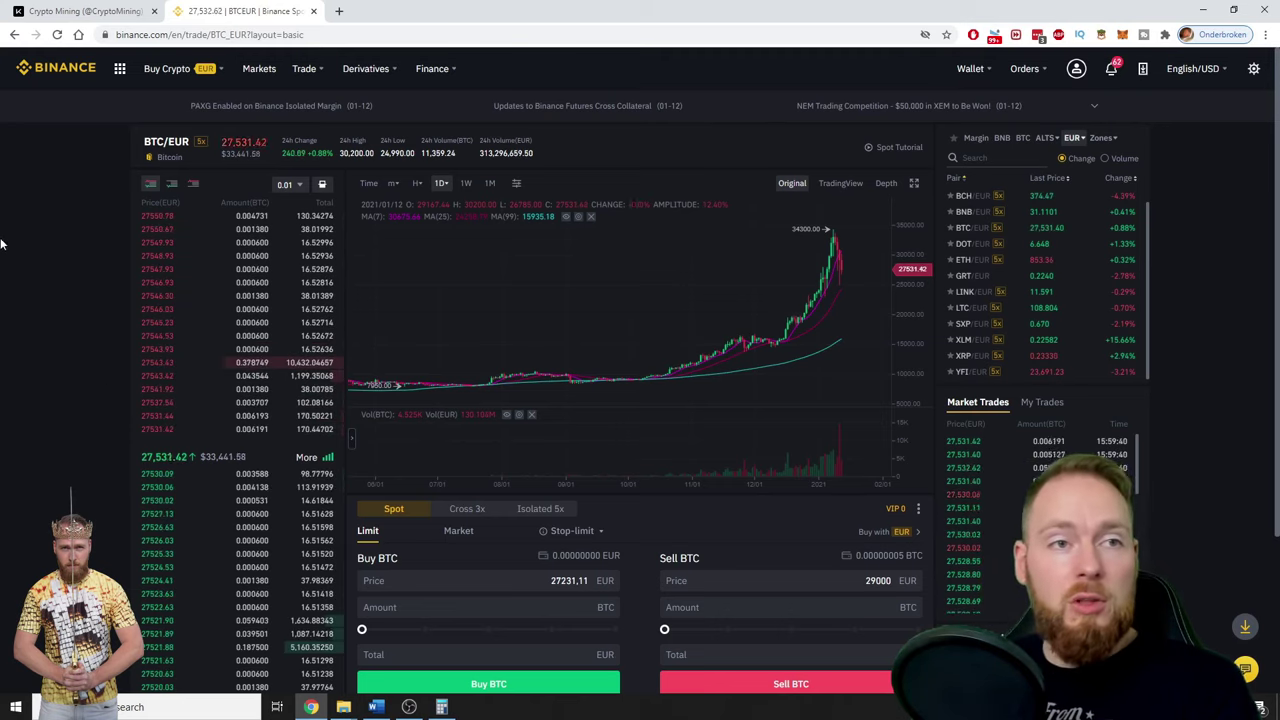
{"action": "left_click", "coordinate": [84, 8]}
{"action": "scroll", "coordinate": [123, 351], "scroll_direction": "down", "scroll_amount": 2}
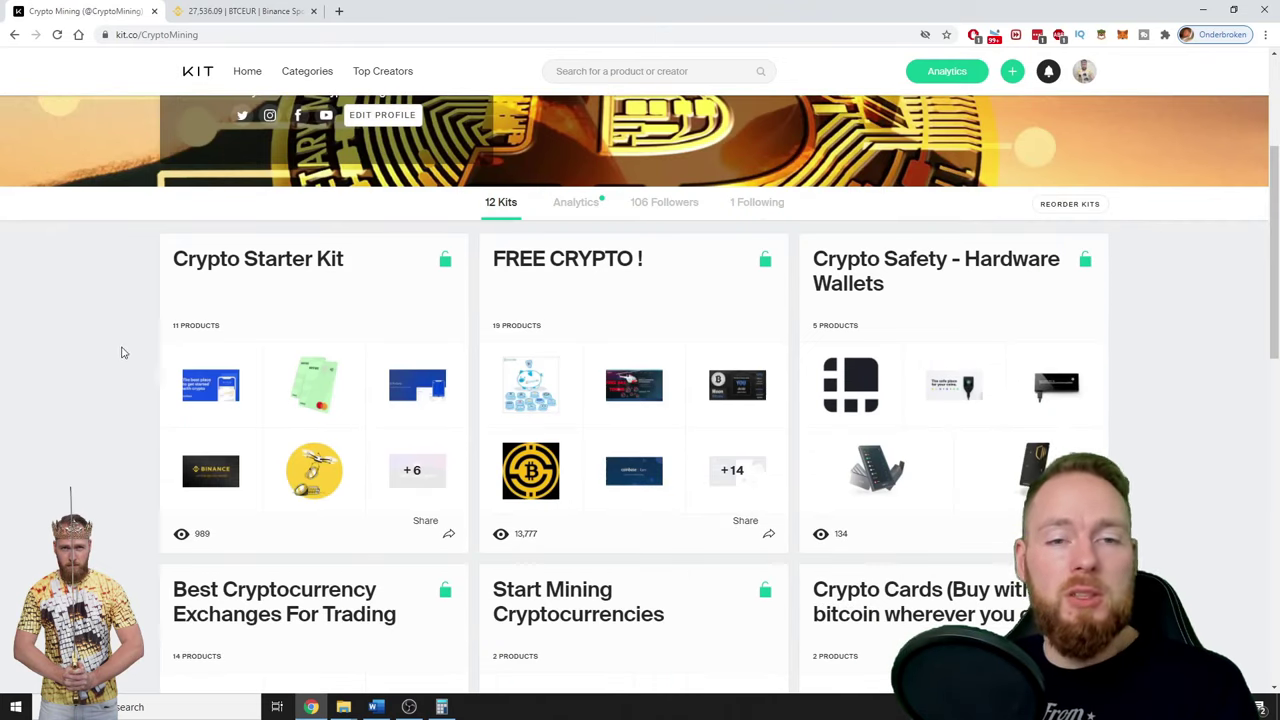
{"action": "scroll", "coordinate": [109, 357], "scroll_direction": "down", "scroll_amount": 1}
{"action": "key", "text": "ctrl+Tab"}
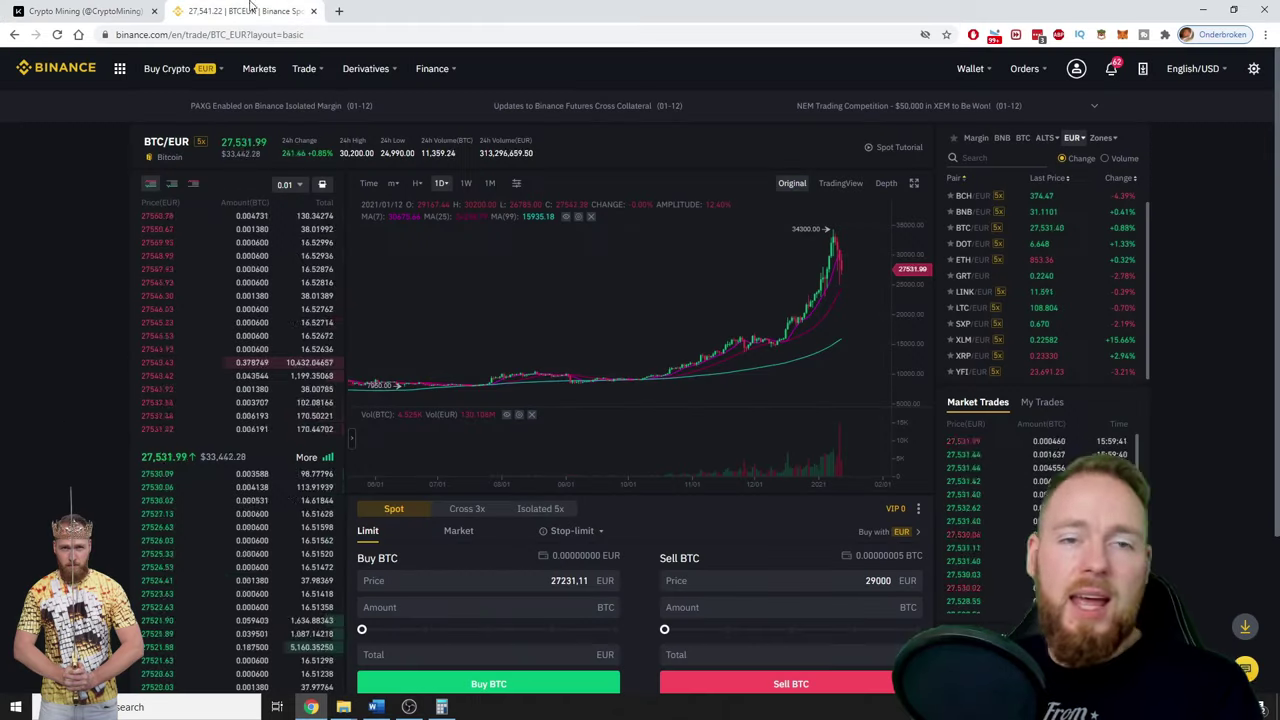